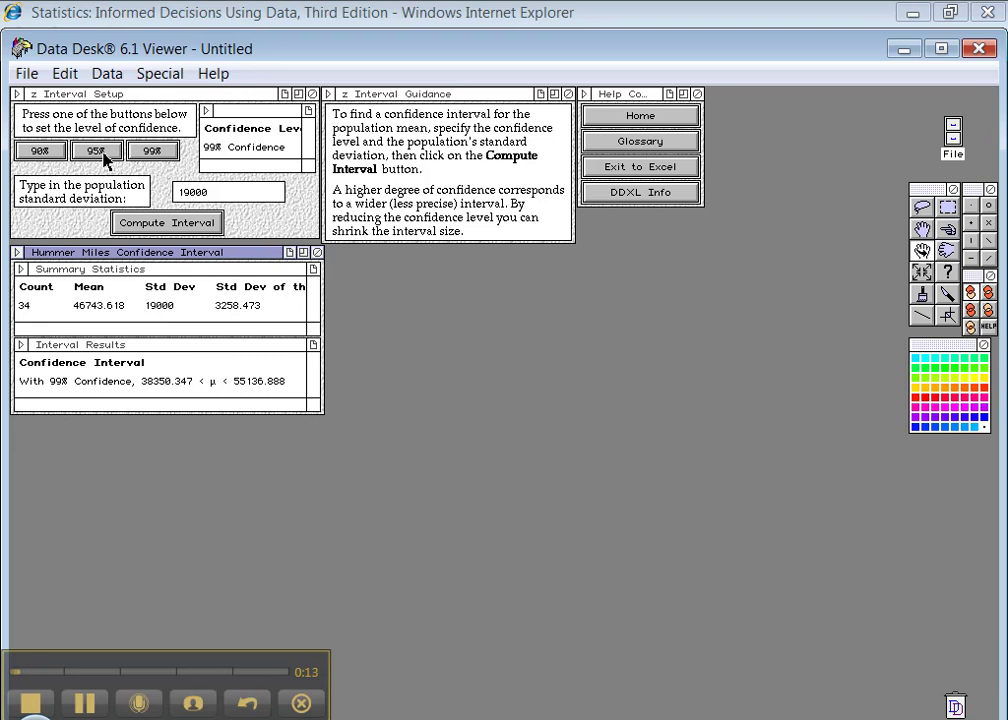
# Recompute the DDXL Hummer Miles z-interval at 95% and copy its Confidence Interval results window
pyautogui.click(96, 151)
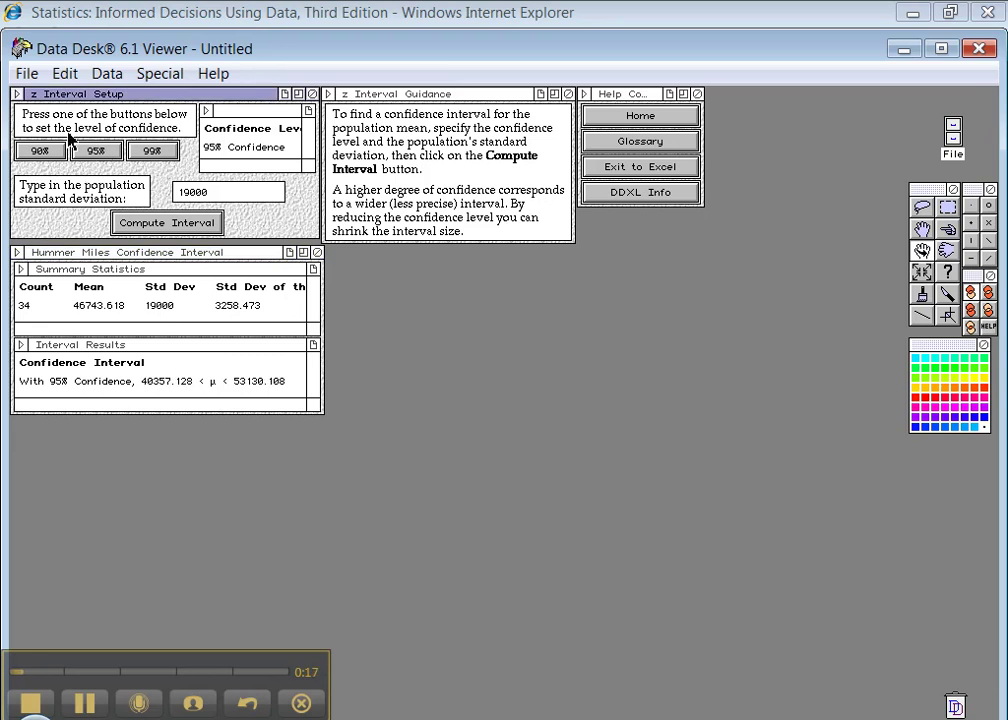
pyautogui.click(31, 76)
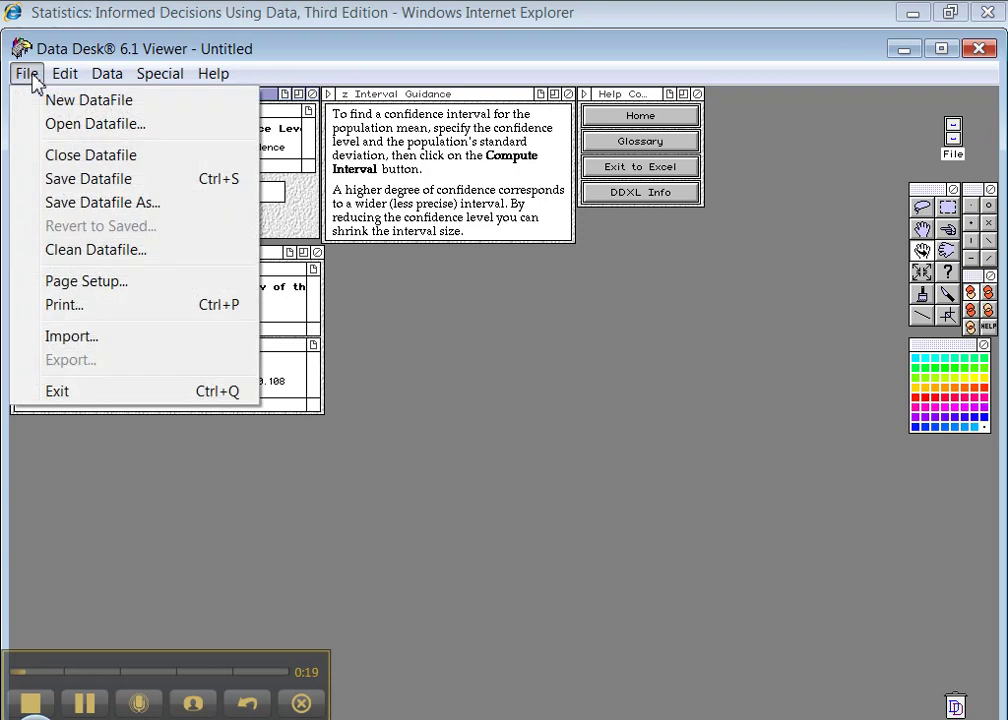
pyautogui.click(137, 45)
pyautogui.rightClick(60, 258)
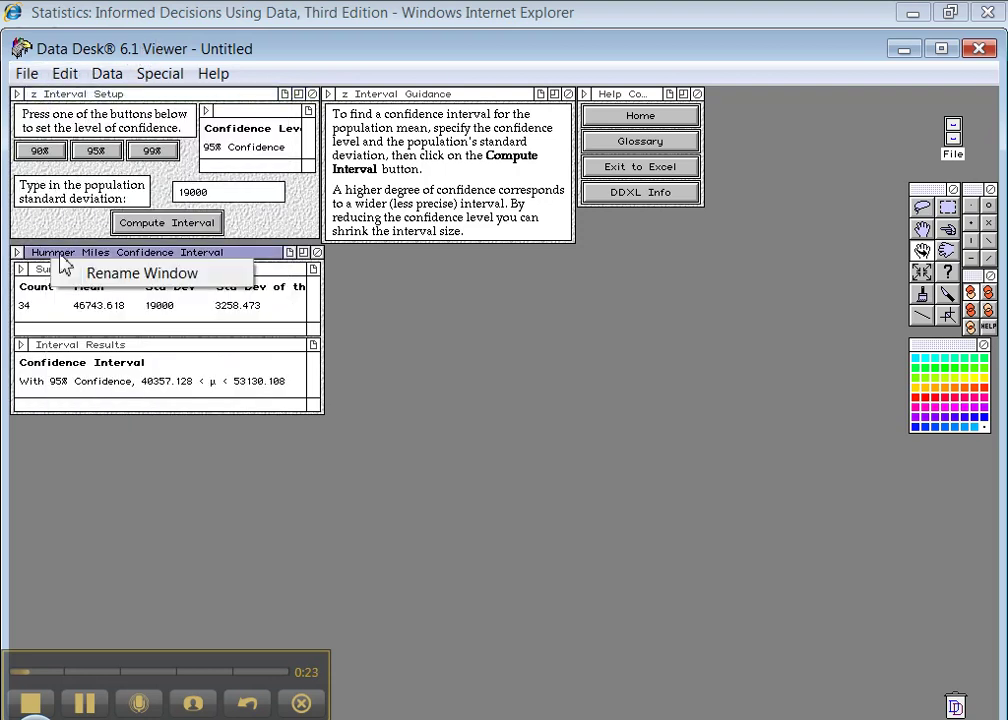
pyautogui.click(50, 254)
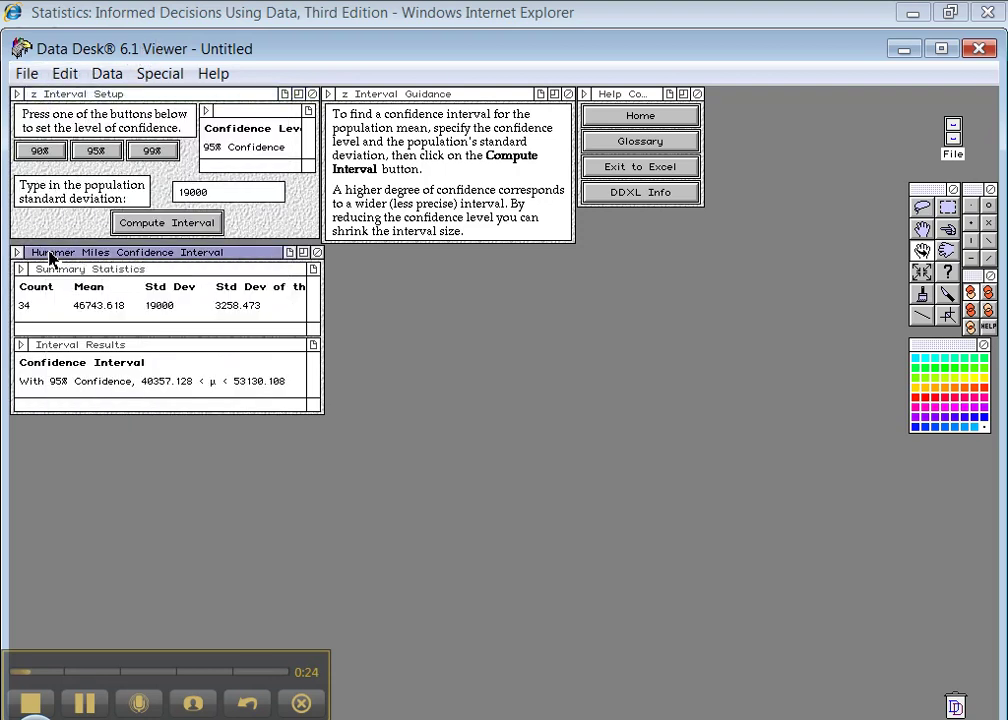
pyautogui.click(71, 83)
pyautogui.click(94, 155)
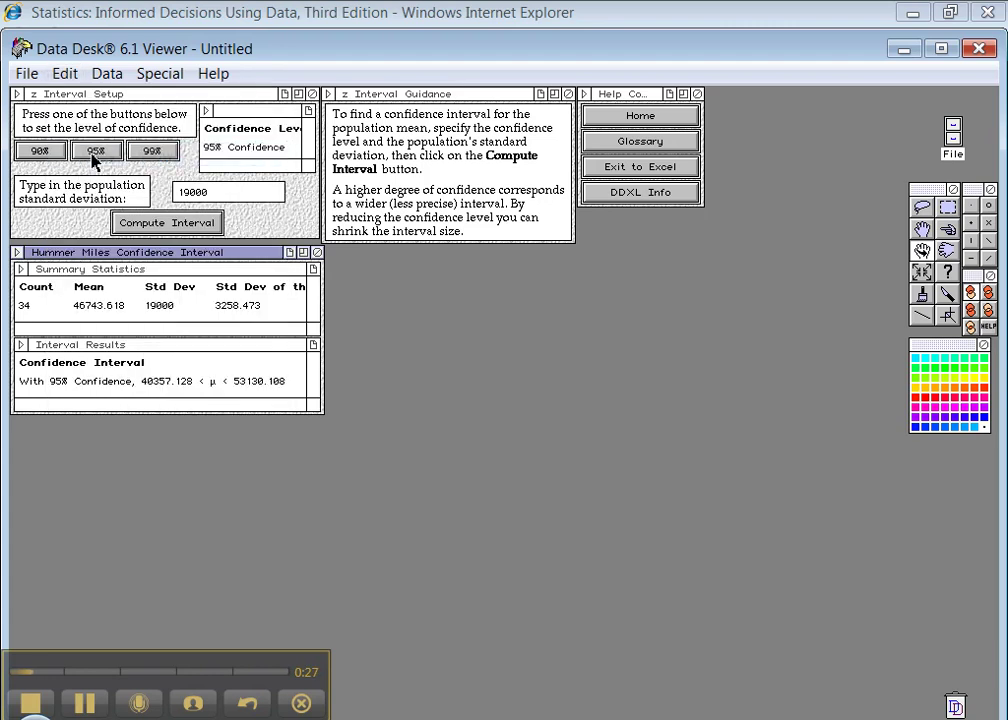
# Label C17 as 'e)' and paste the 95% DDXL output picture beside it near F17
pyautogui.hotkey('alt', 'Tab')
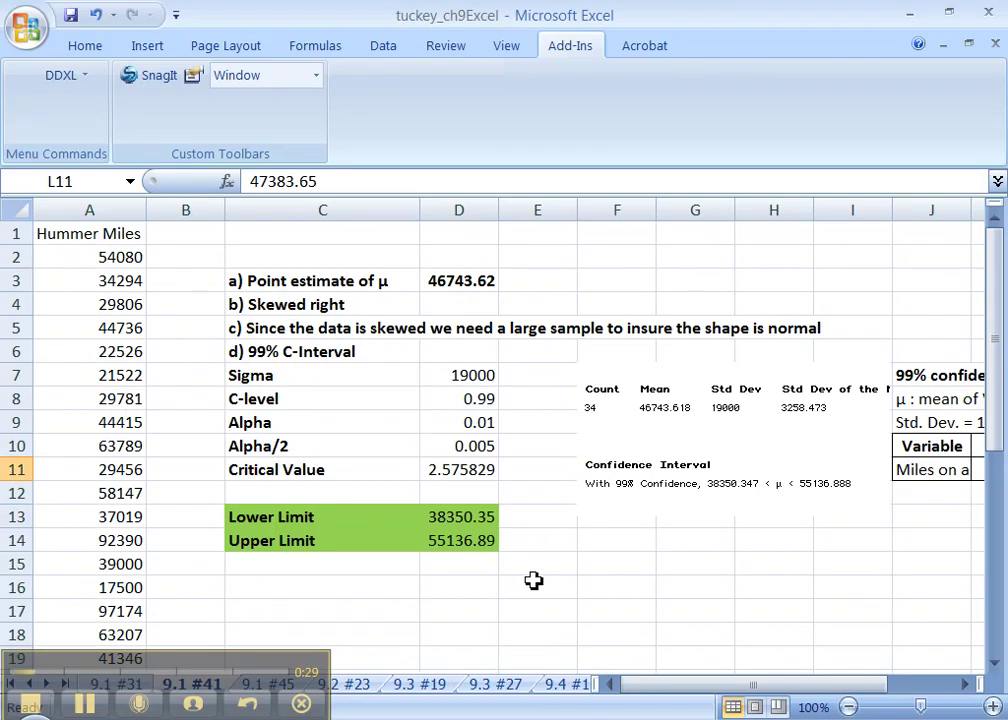
pyautogui.middleClick(537, 597)
pyautogui.click(315, 498)
pyautogui.click(308, 459)
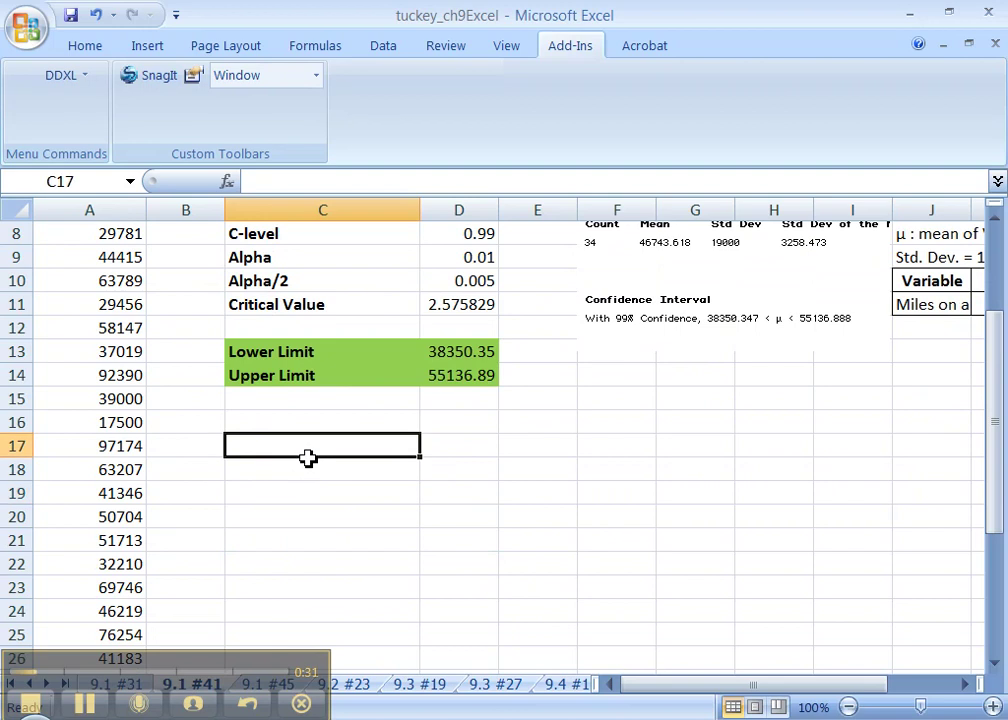
pyautogui.write('e)')
pyautogui.press('Right')
pyautogui.press('Right')
pyautogui.press('Right')
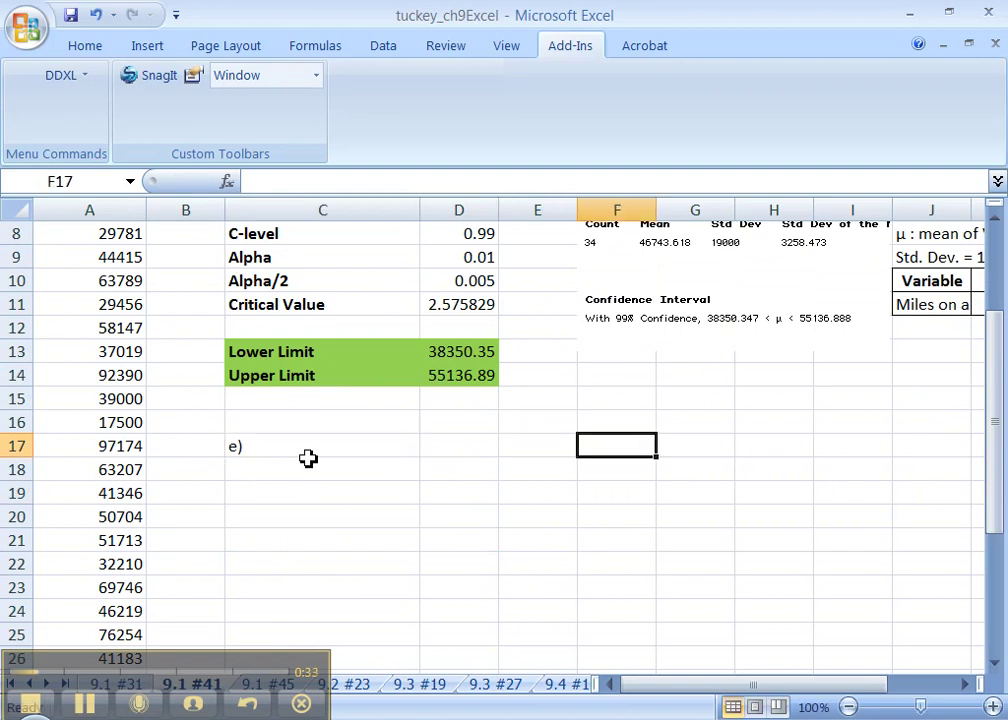
pyautogui.hotkey('ctrl', 'v')
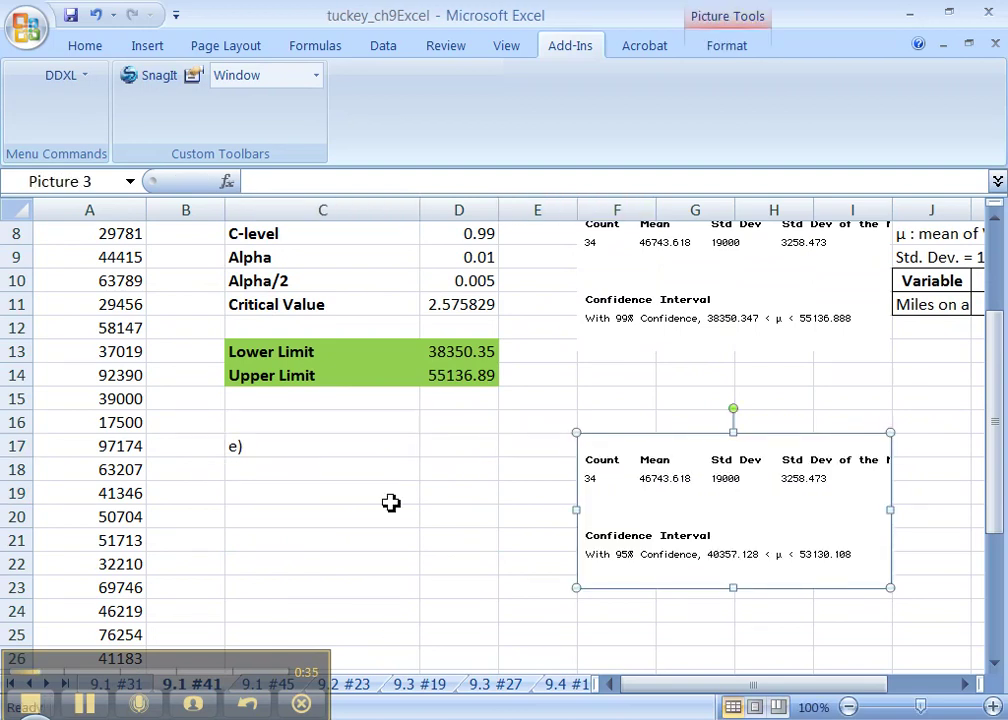
pyautogui.click(316, 467)
# Copy the full 99% calculation block, C7:D14, including the Sigma row
pyautogui.scroll(1, 320, 455)
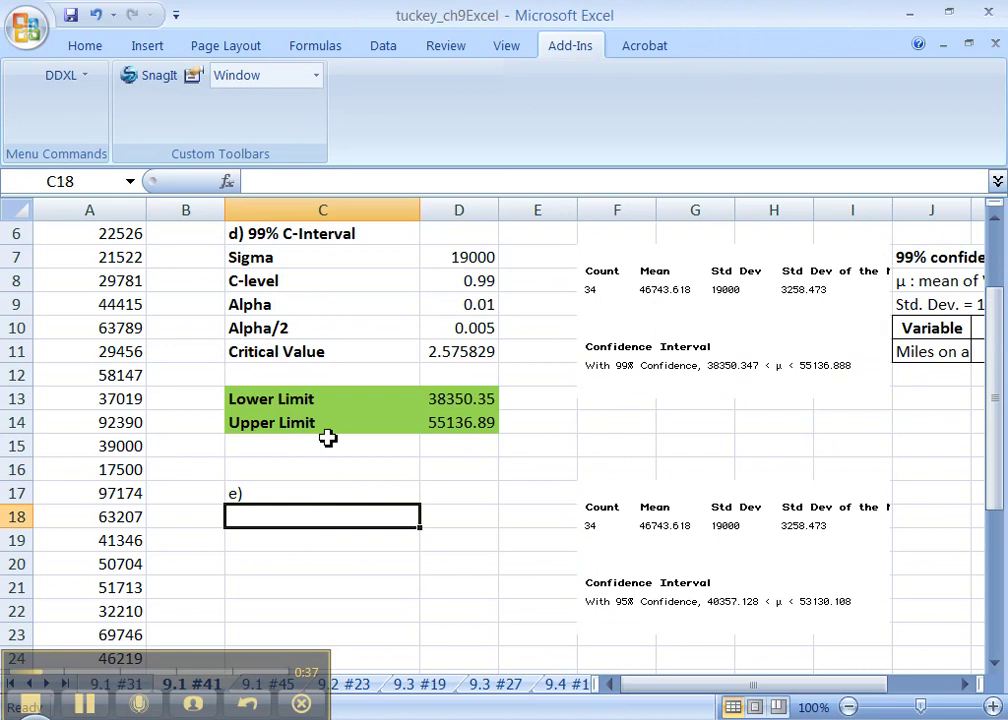
pyautogui.moveTo(410, 284); pyautogui.dragTo(430, 412)
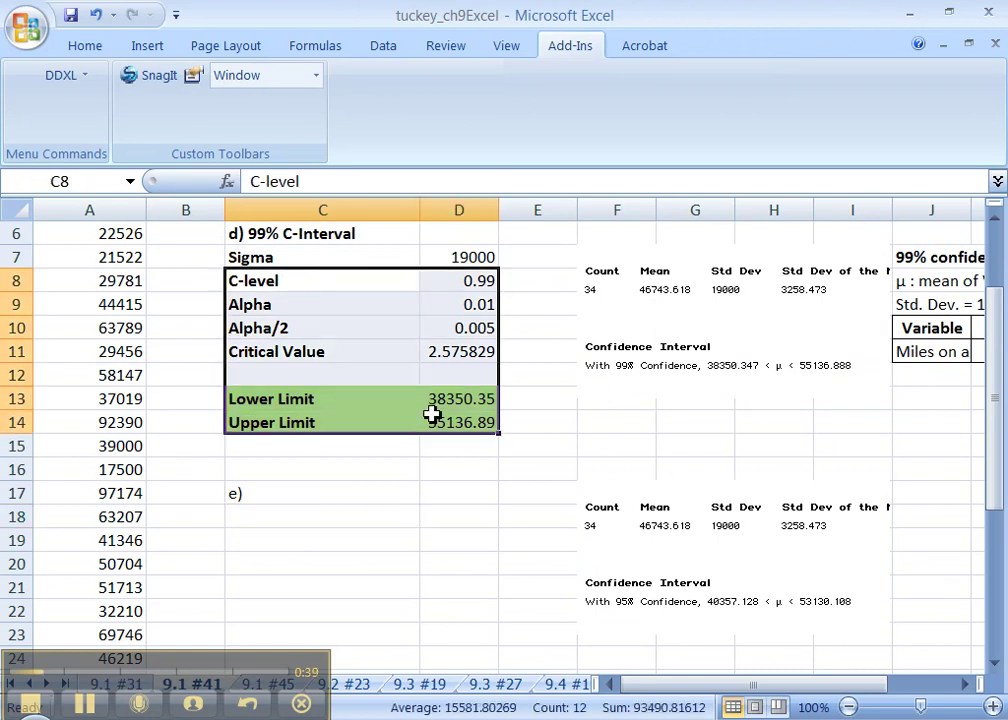
pyautogui.hotkey('ctrl', 'c')
pyautogui.scroll(-1, 435, 425)
pyautogui.scroll(3, 440, 430)
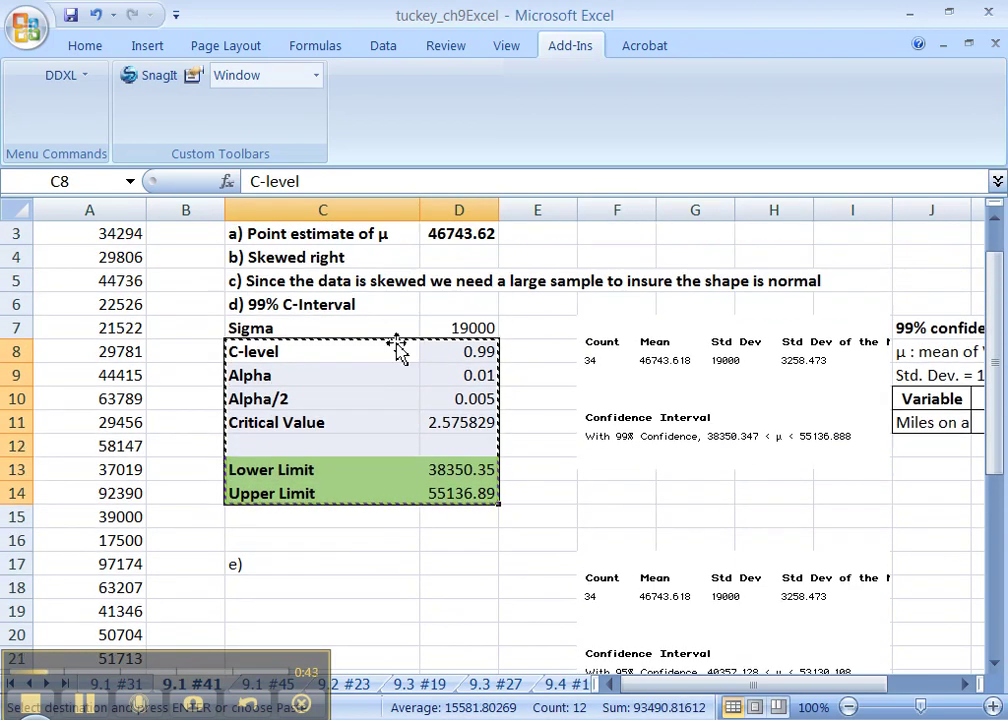
pyautogui.doubleClick(384, 331)
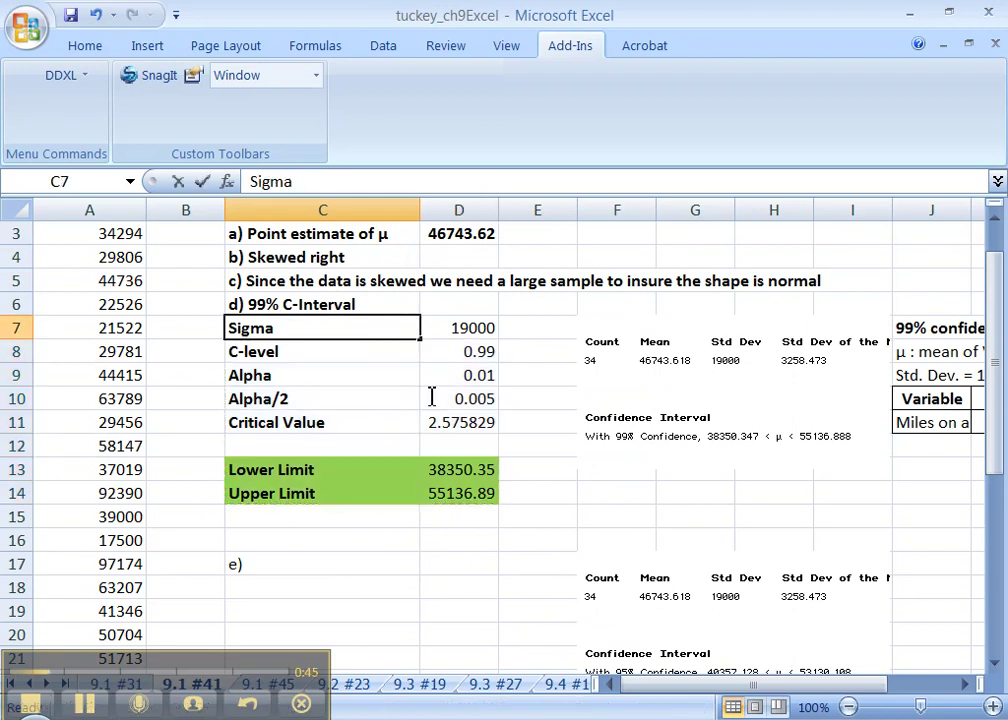
pyautogui.moveTo(438, 502); pyautogui.dragTo(362, 326)
pyautogui.hotkey('ctrl', 'c')
pyautogui.scroll(-4, 362, 326)
# Paste the 99% block at C18 and change its confidence level in D19 to 0.95
pyautogui.click(353, 308)
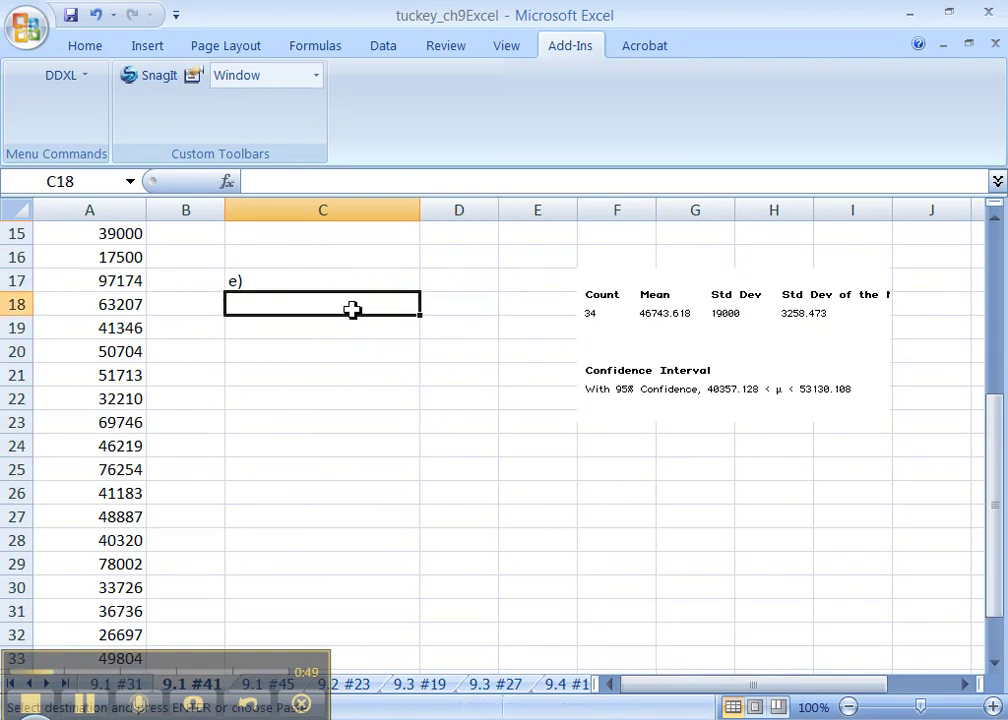
pyautogui.hotkey('ctrl', 'v')
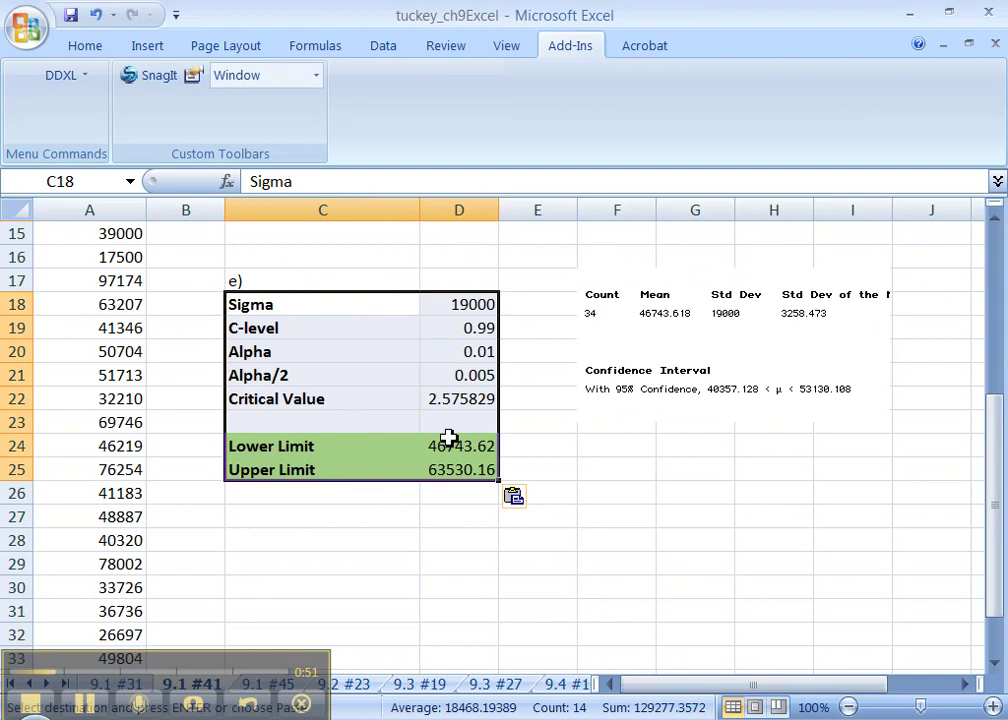
pyautogui.click(449, 338)
pyautogui.write('0.')
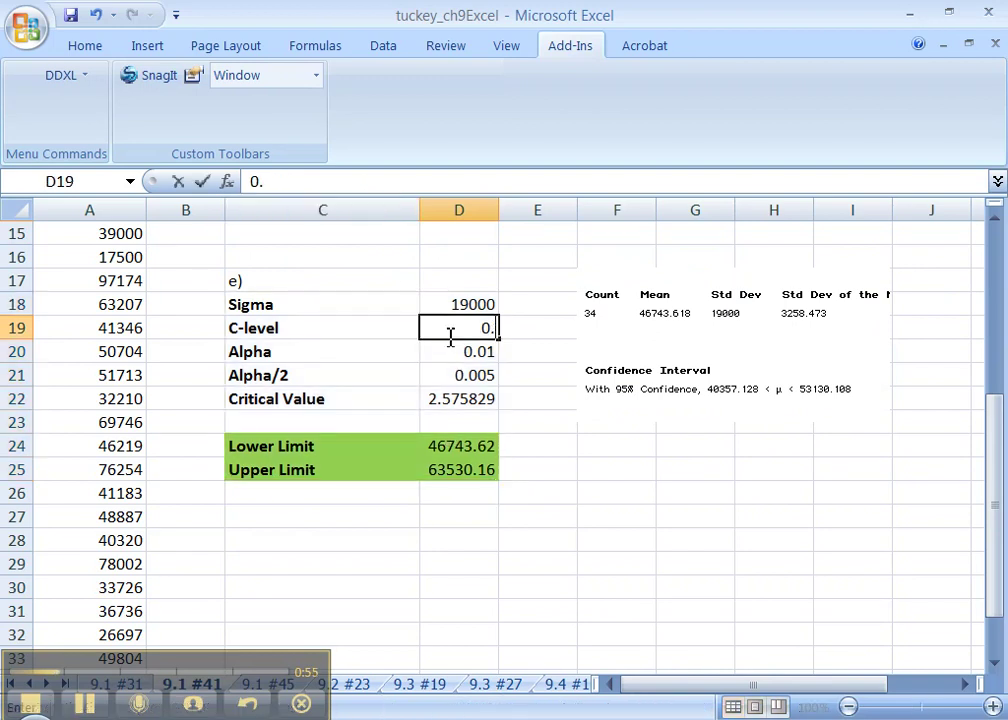
pyautogui.write('95')
pyautogui.press('Return')
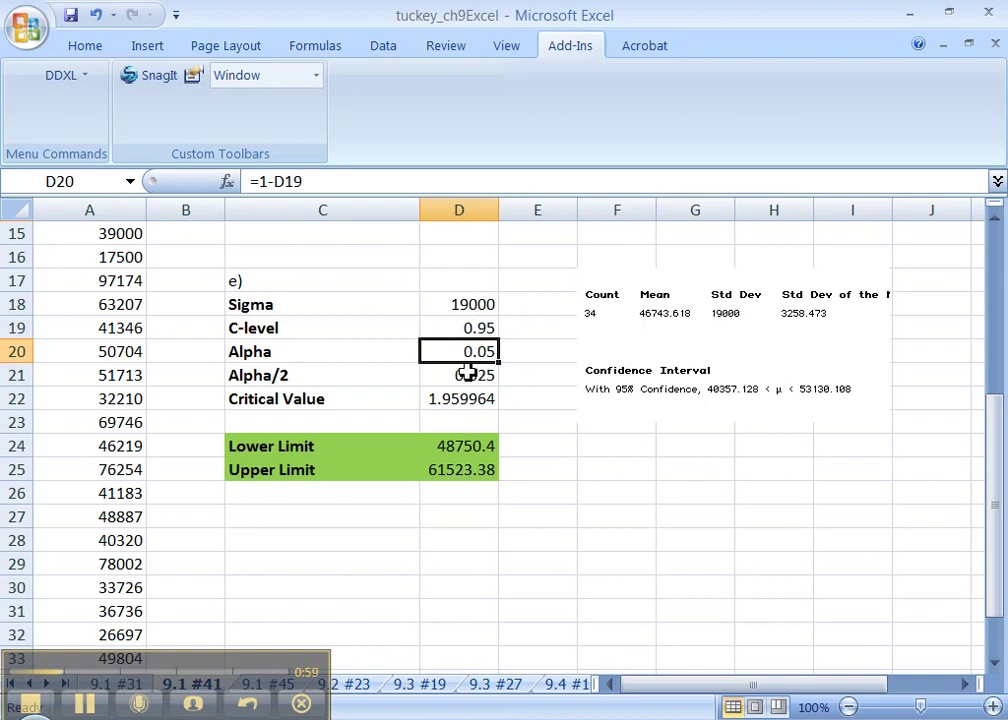
# Rewrite D24's Lower Limit as =$D$3-D22*D18/SQRT(34), giving 40357.13
pyautogui.click(459, 455)
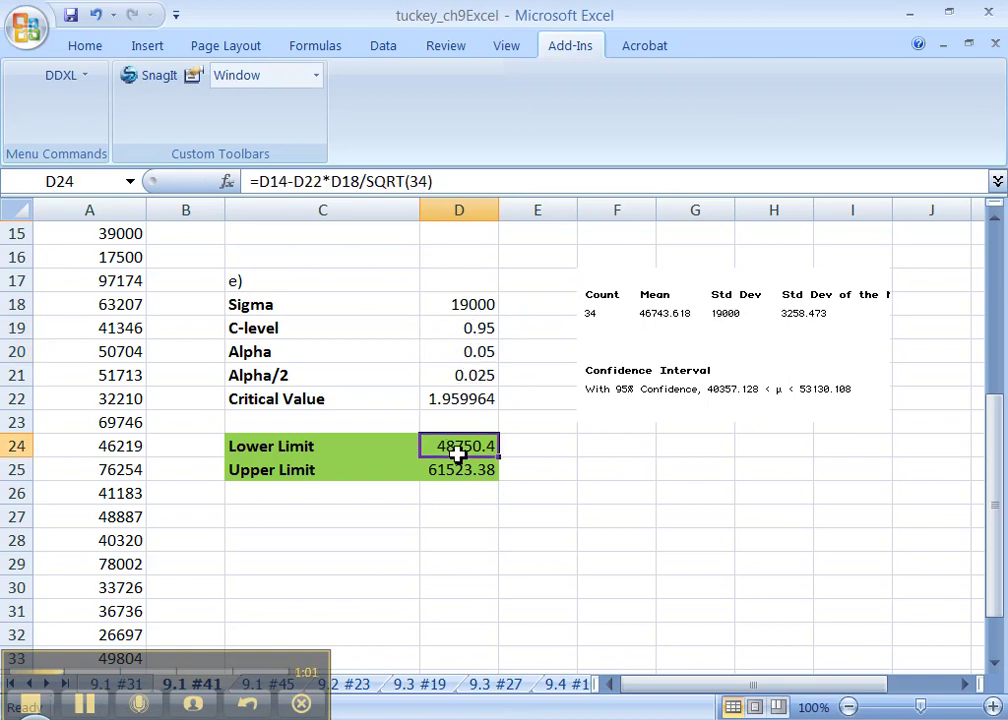
pyautogui.click(370, 181)
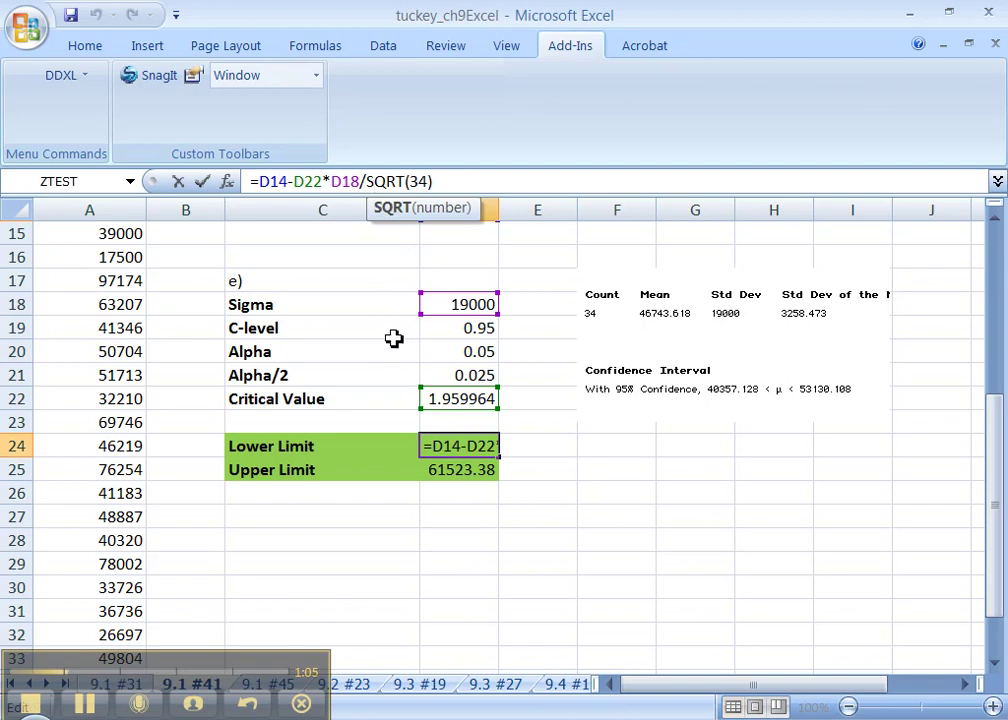
pyautogui.click(990, 360)
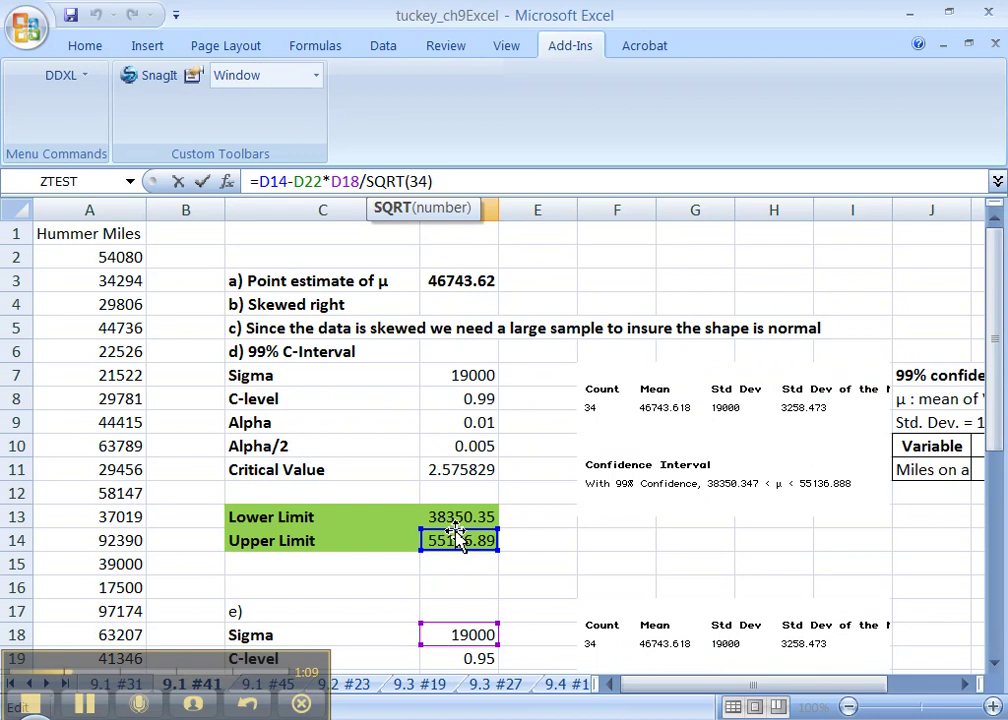
pyautogui.click(461, 280)
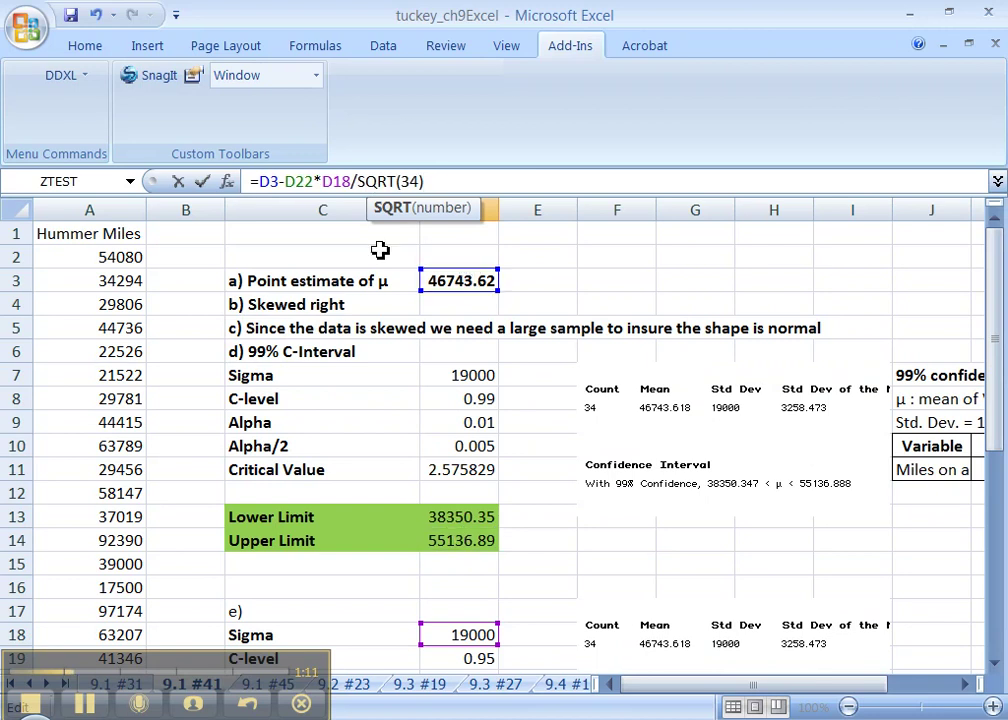
pyautogui.click(264, 189)
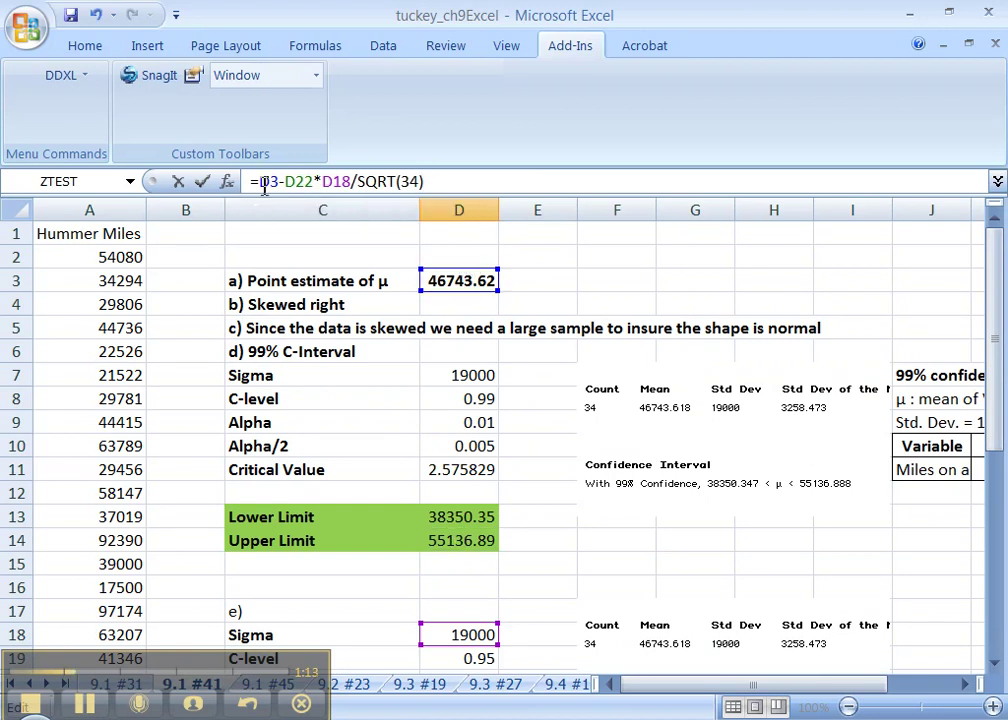
pyautogui.press('F4')
pyautogui.press('Return')
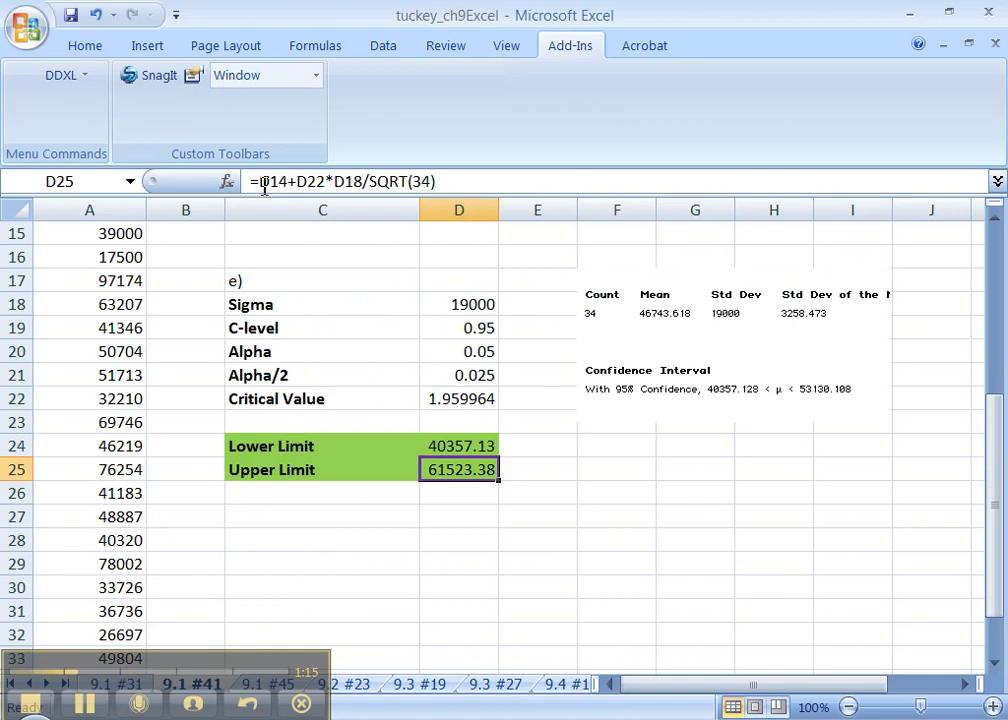
pyautogui.click(452, 446)
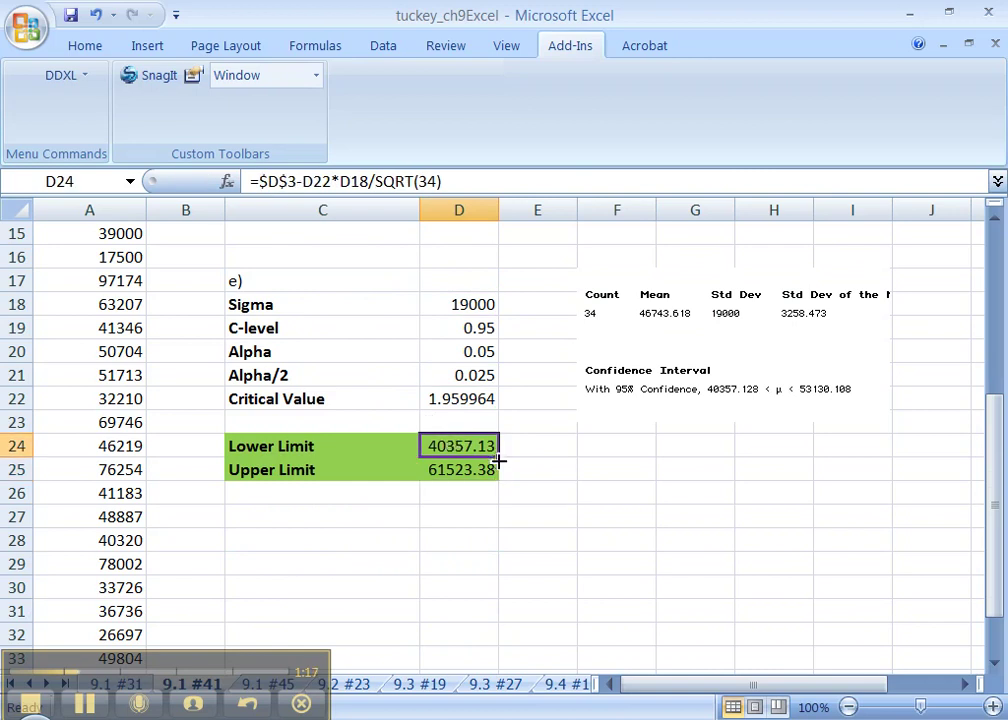
pyautogui.click(484, 468)
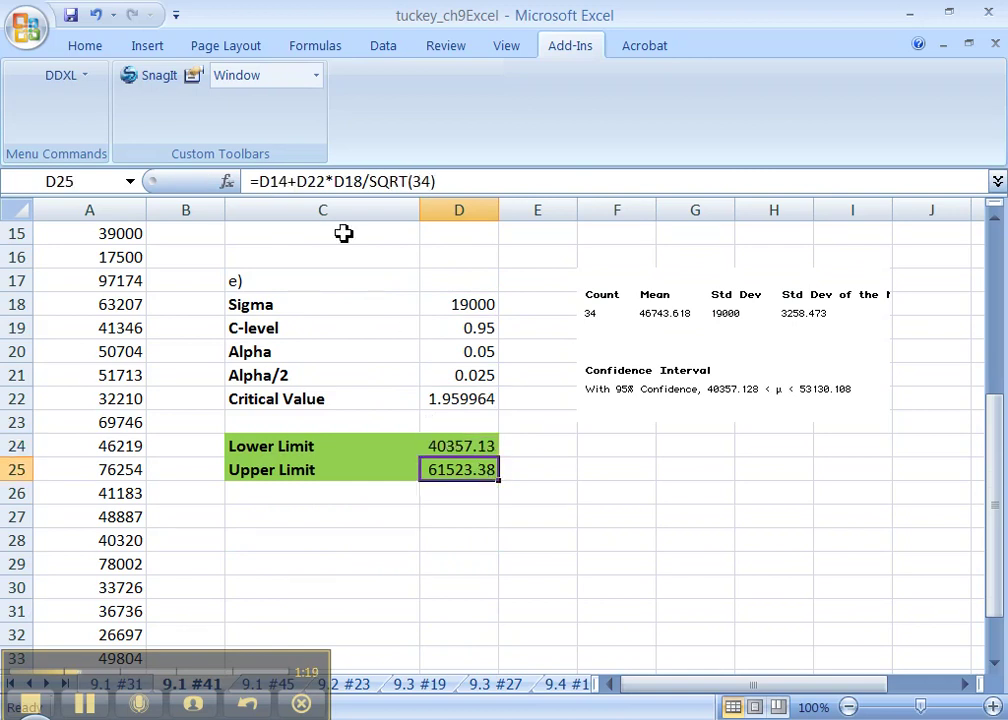
# Change D25's Upper Limit formula to build from D3 instead of D14, giving 53130.11
pyautogui.click(333, 181)
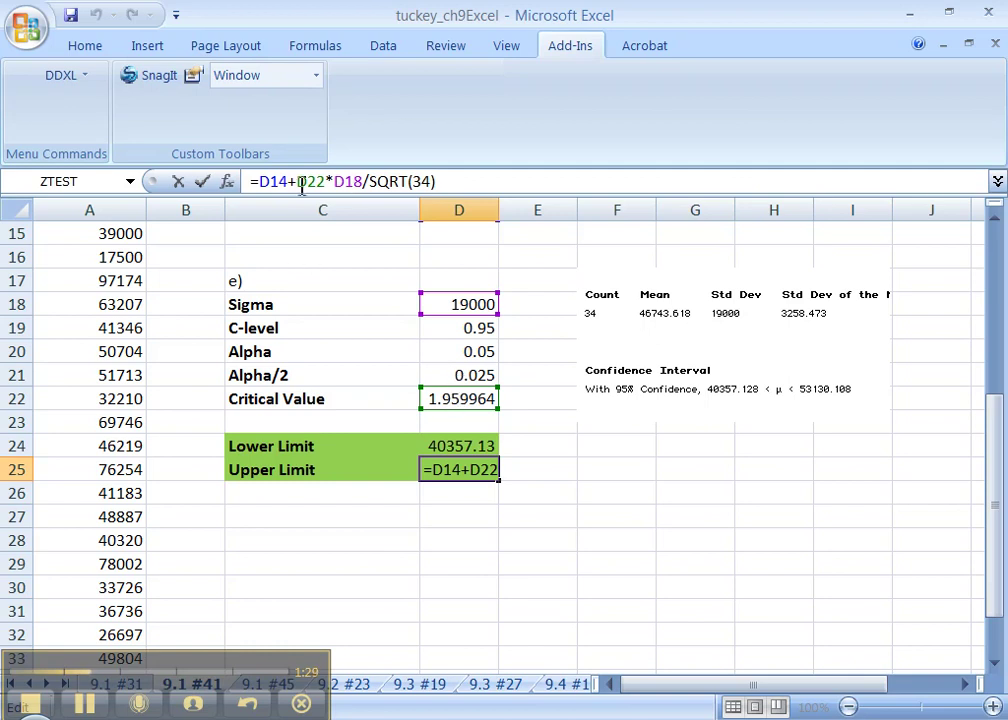
pyautogui.click(995, 378)
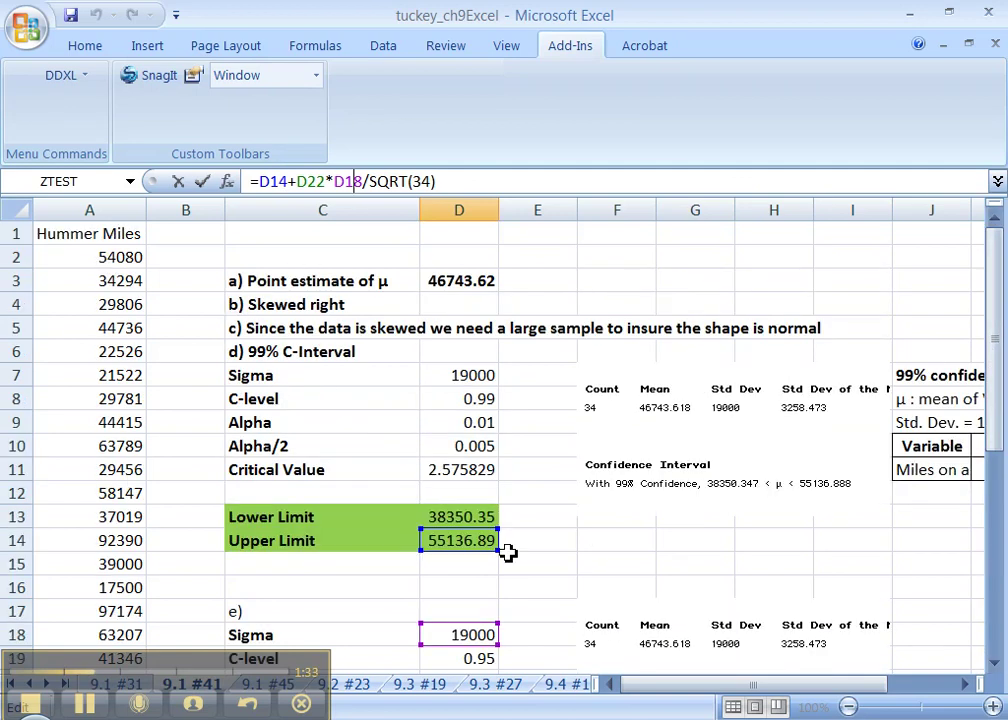
pyautogui.click(443, 258)
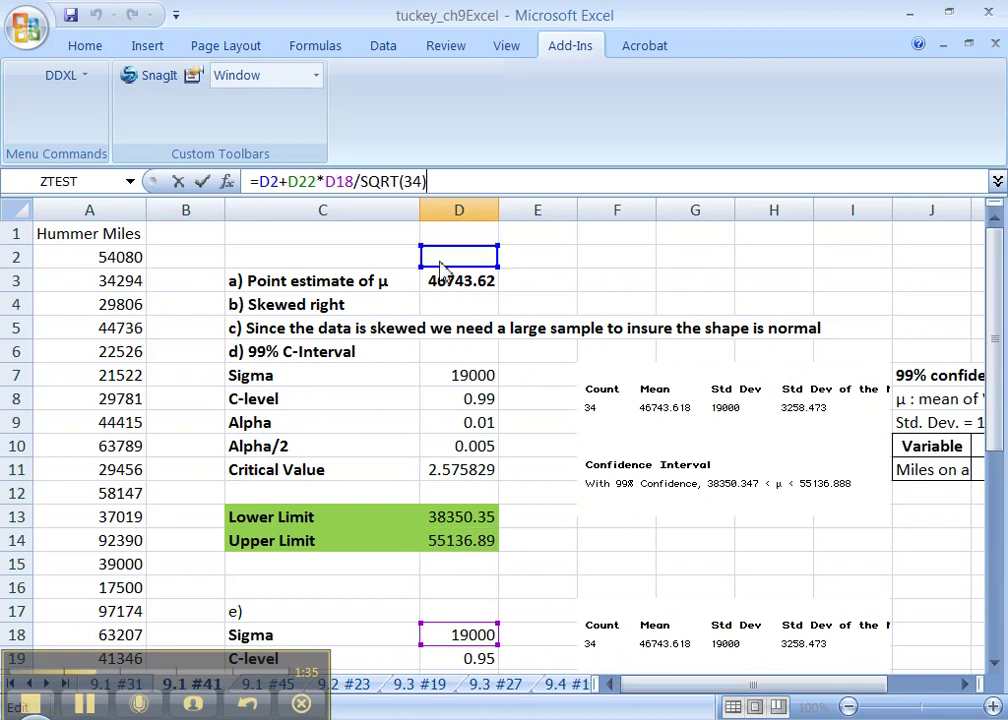
pyautogui.click(441, 280)
pyautogui.press('Return')
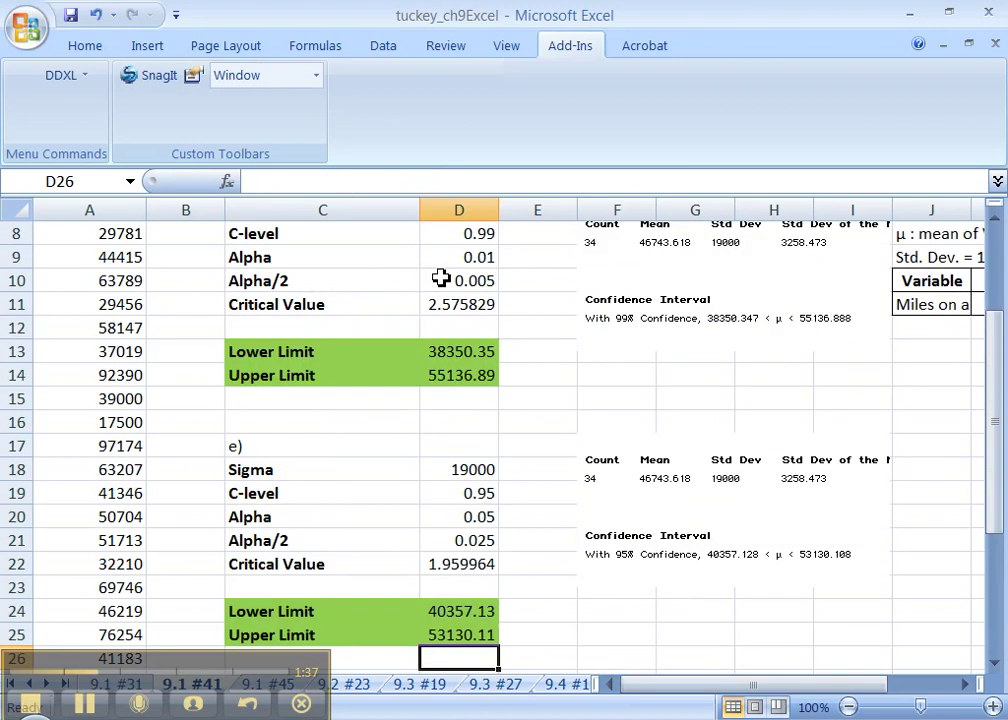
pyautogui.click(451, 635)
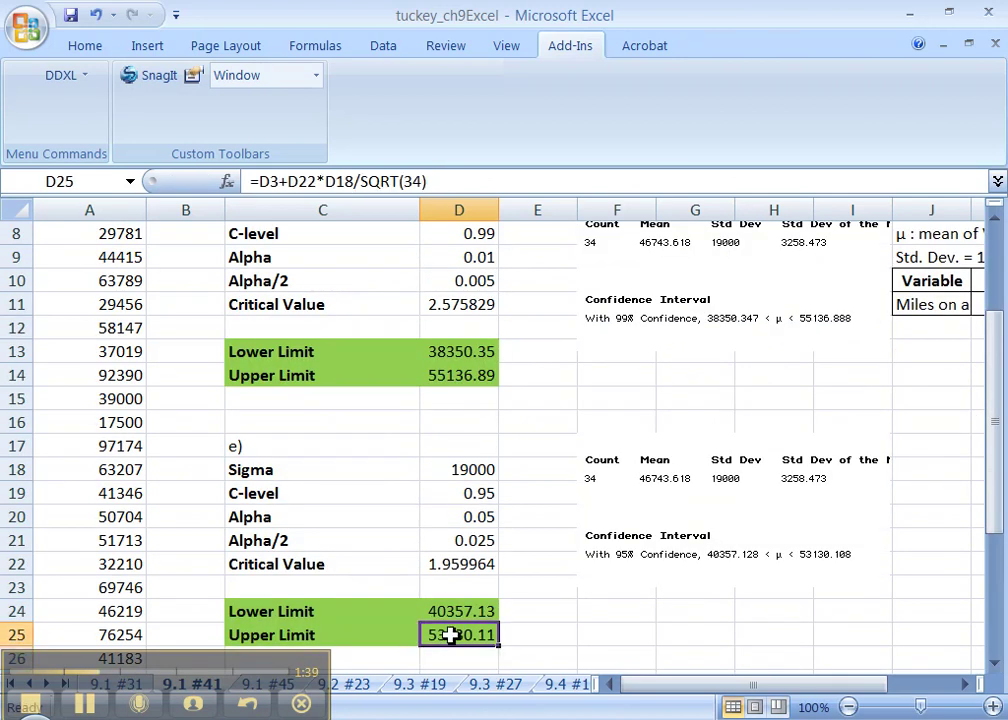
pyautogui.moveTo(386, 616); pyautogui.dragTo(443, 637)
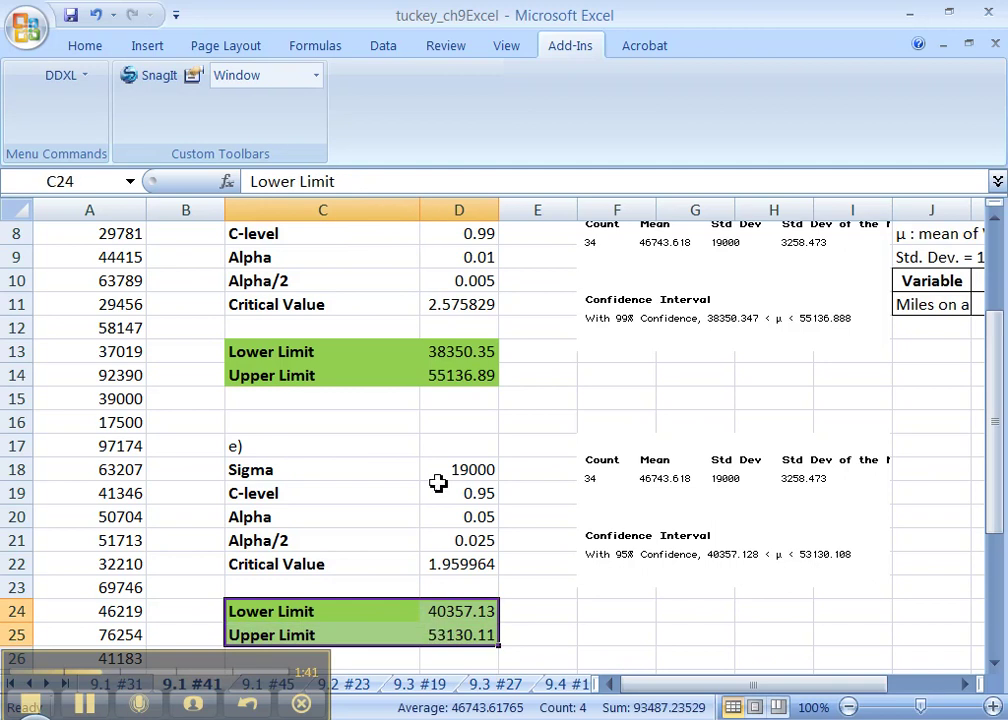
# Inspect the 95% block's Alpha, 0.95 C-level and Lower Limit formula
pyautogui.scroll(-4, 441, 476)
pyautogui.scroll(2, 441, 476)
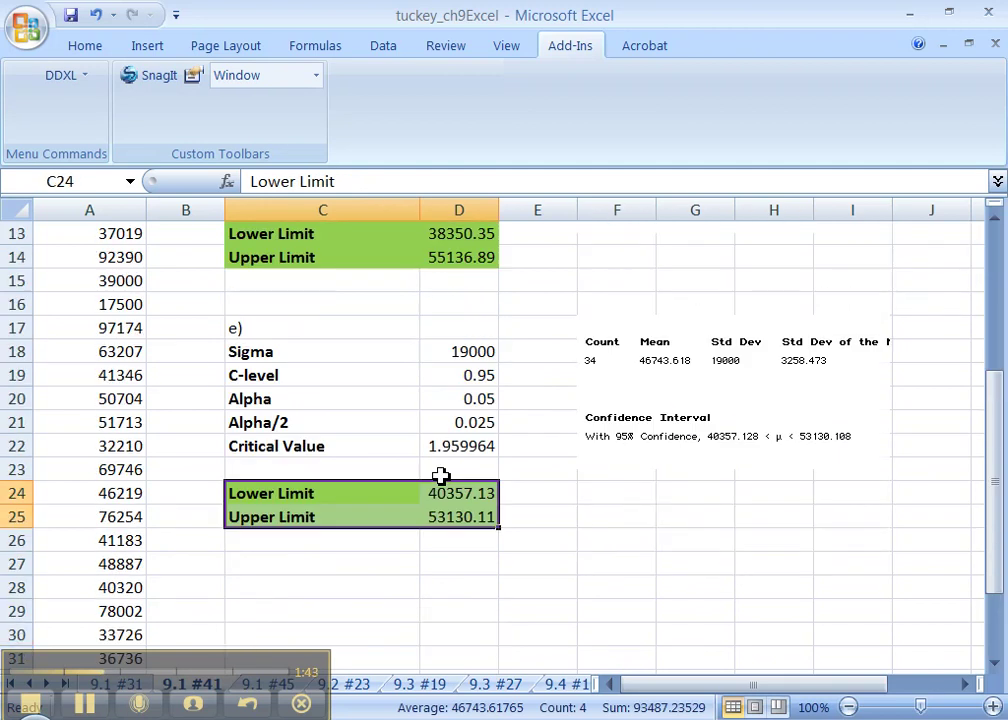
pyautogui.click(433, 396)
pyautogui.click(443, 375)
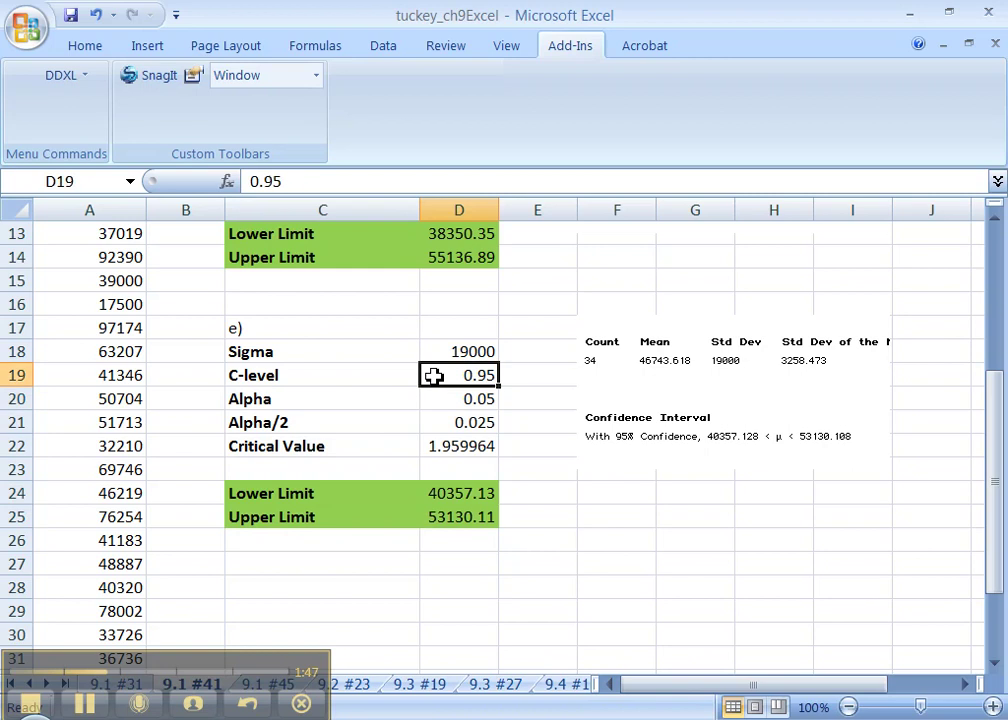
pyautogui.click(456, 502)
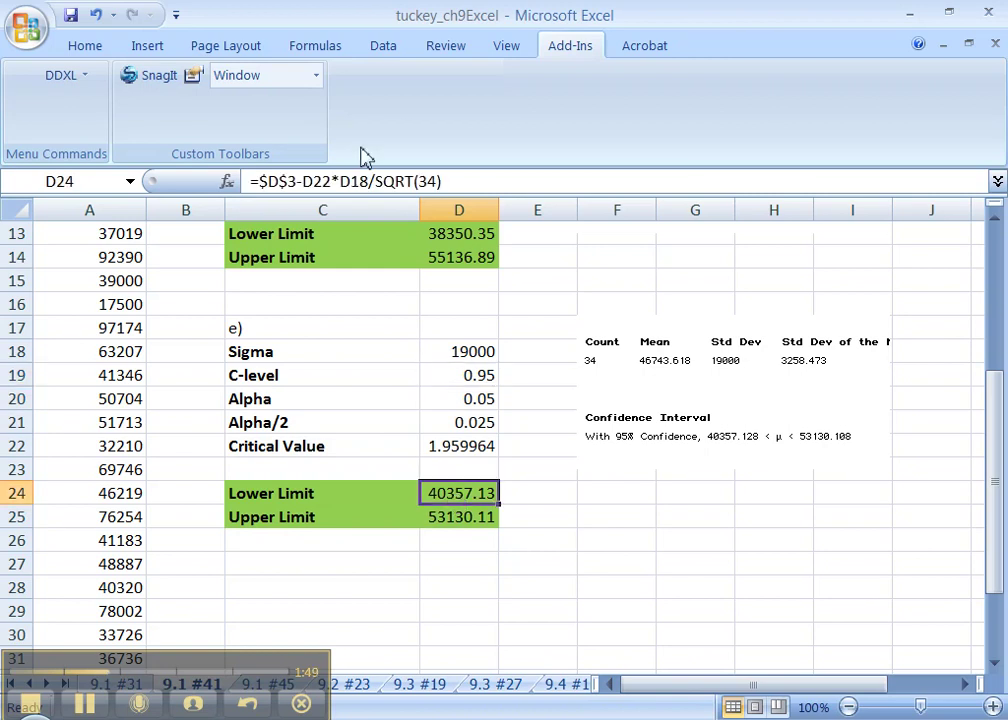
pyautogui.click(364, 181)
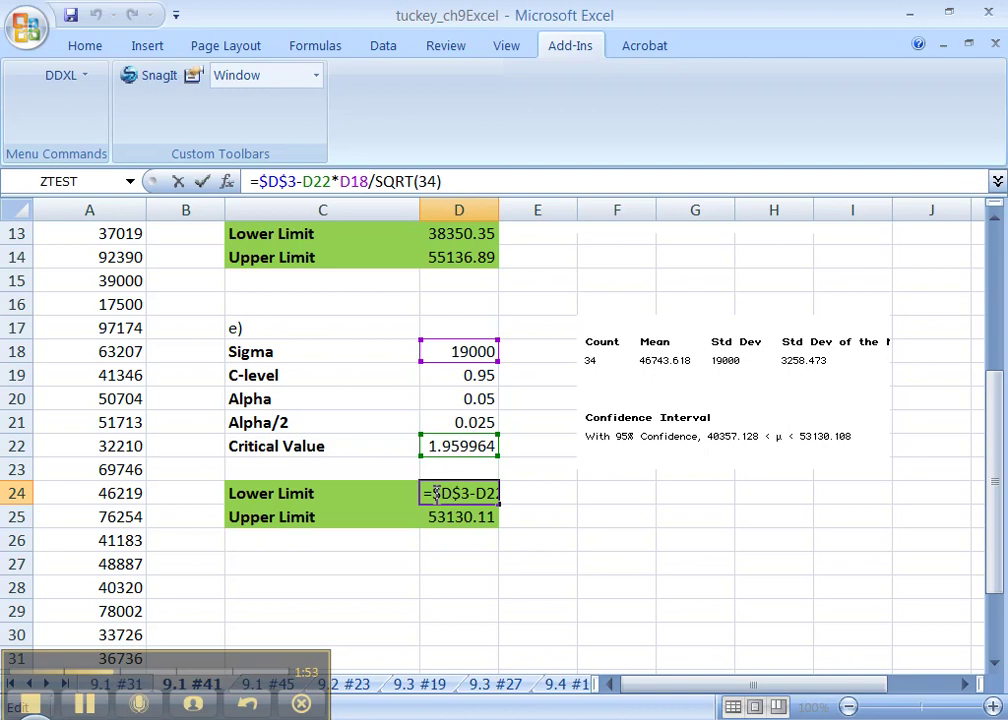
pyautogui.press('Return')
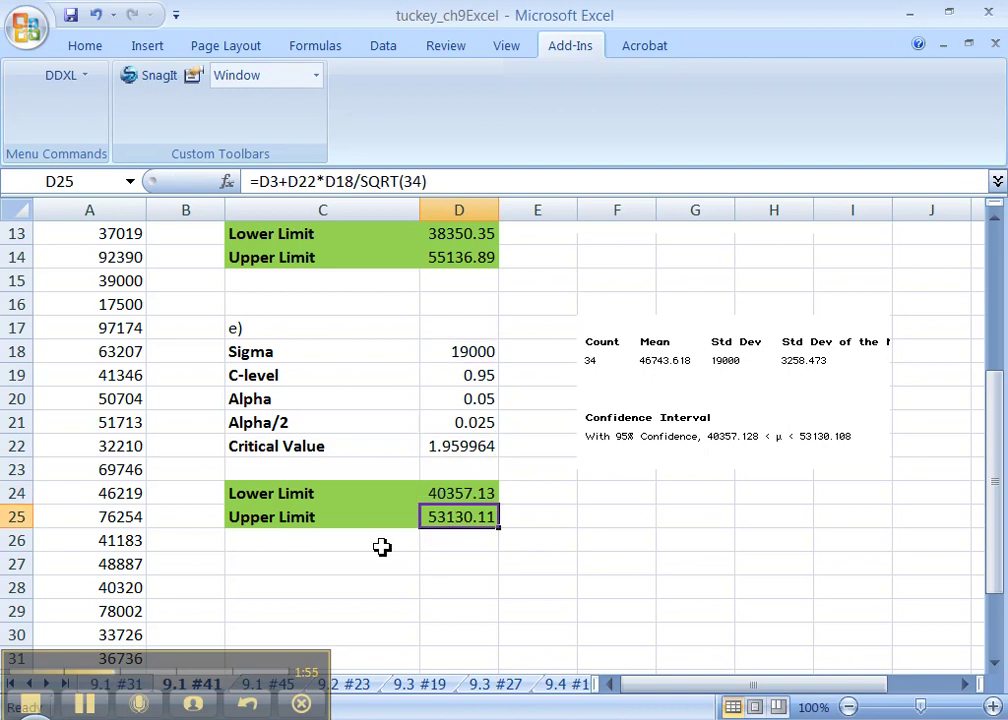
pyautogui.click(461, 494)
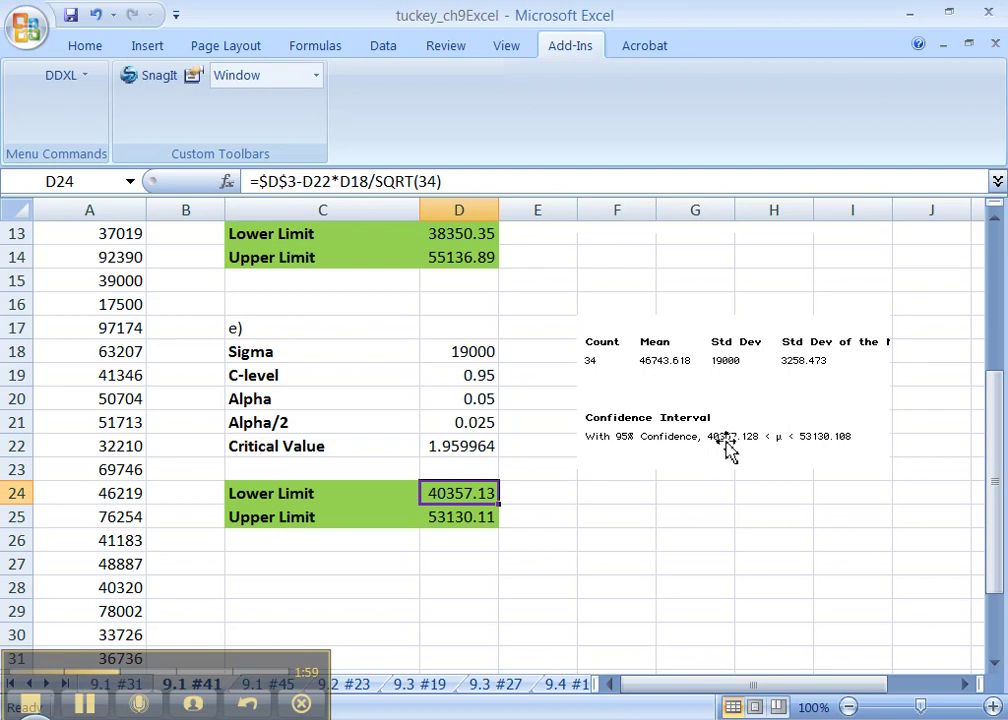
# Compare the 95% limits with the DDXL output, then return to the textbook exercise page
pyautogui.moveTo(715, 686)
pyautogui.mouseDown()
pyautogui.moveTo(797, 692)
pyautogui.moveTo(712, 690)
pyautogui.mouseUp()
pyautogui.scroll(3, 712, 690)
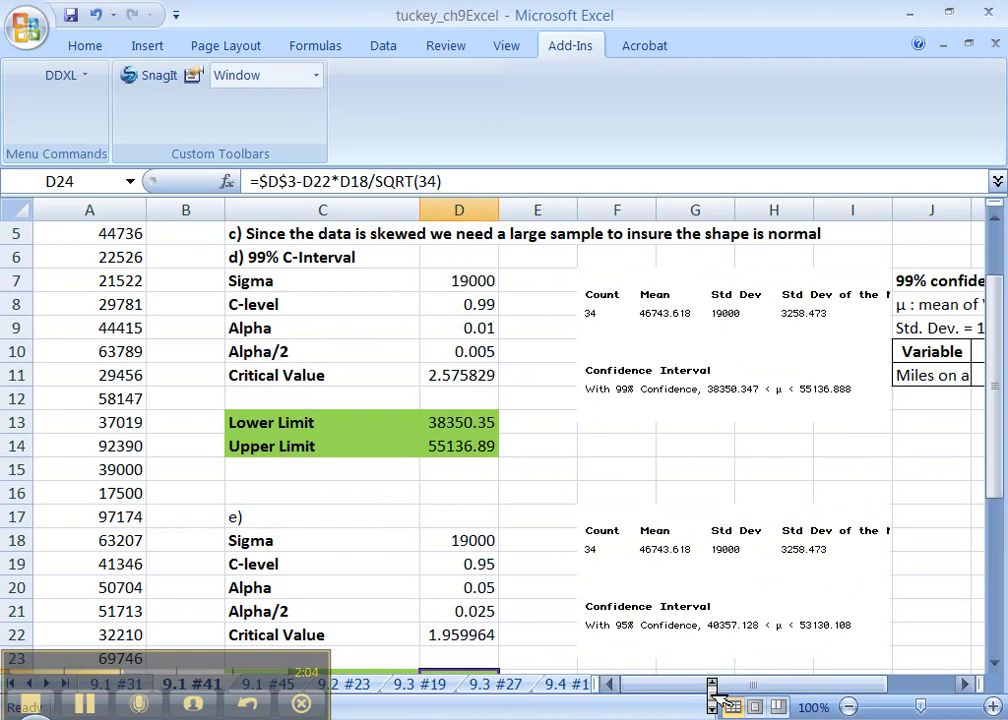
pyautogui.moveTo(712, 690); pyautogui.dragTo(790, 693)
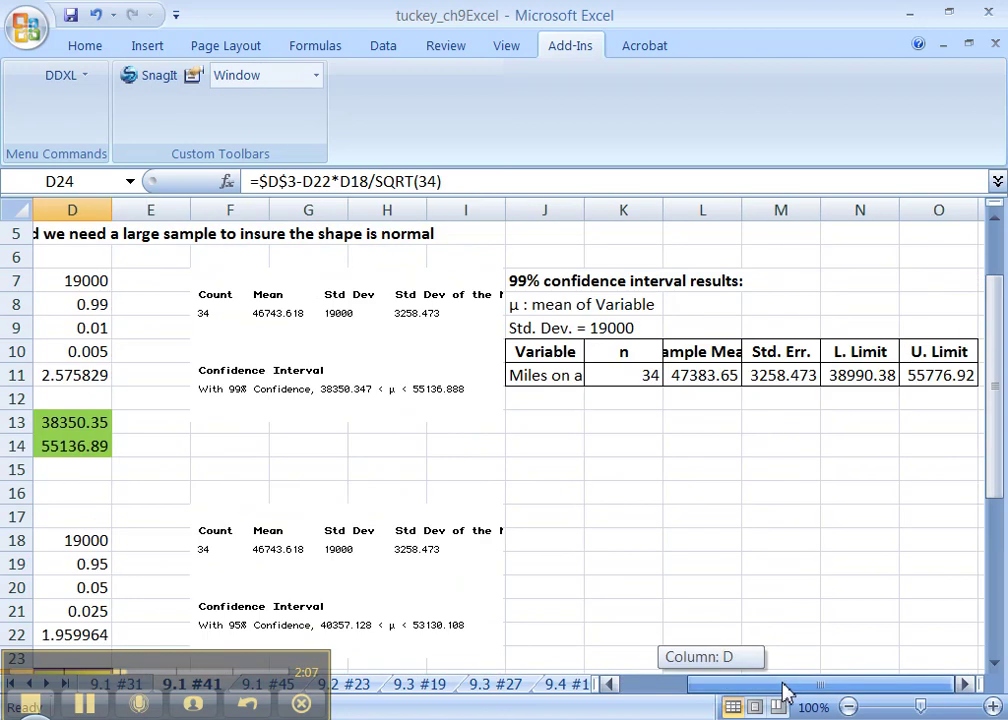
pyautogui.moveTo(783, 692); pyautogui.dragTo(723, 689)
pyautogui.scroll(-3, 723, 689)
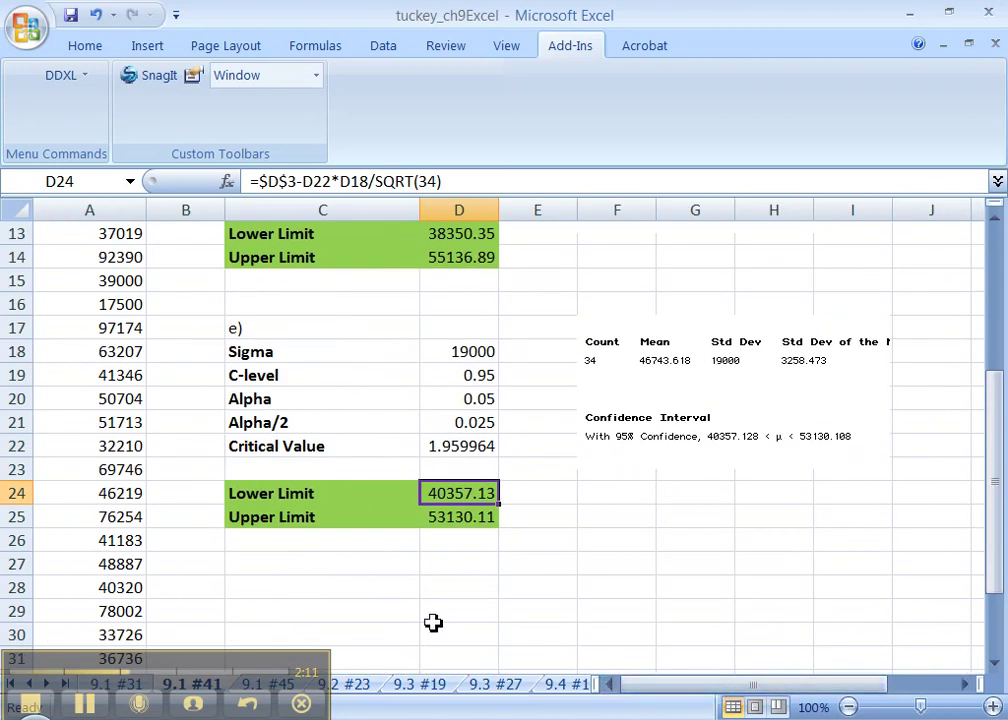
pyautogui.hotkey('alt', 'Tab')
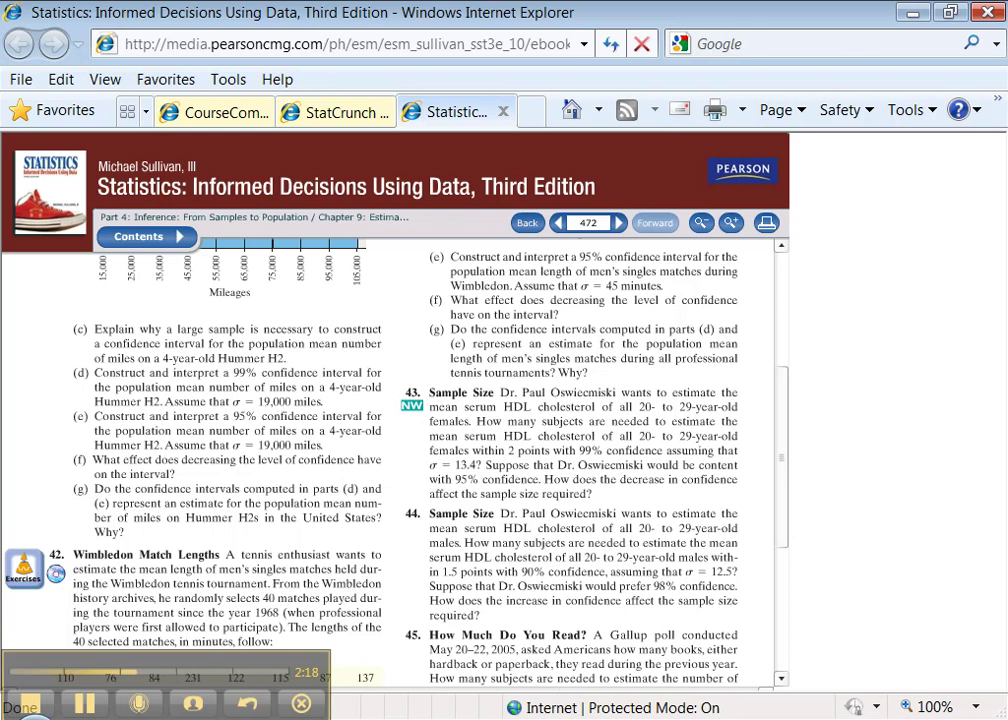
pyautogui.hotkey('alt', 'Tab')
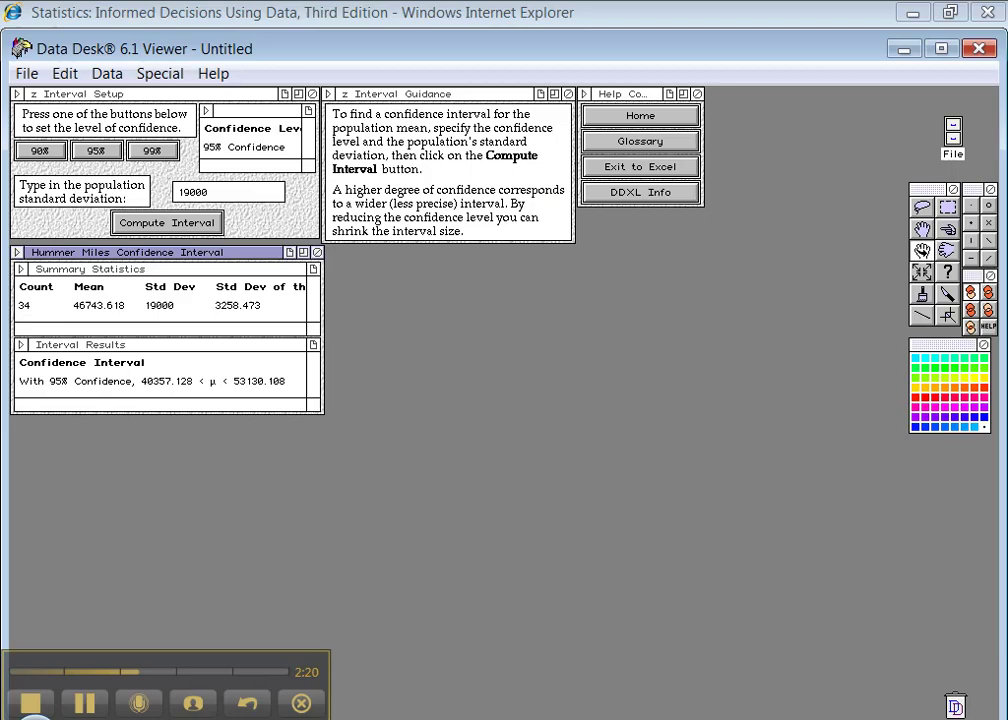
pyautogui.hotkey('alt', 'Tab')
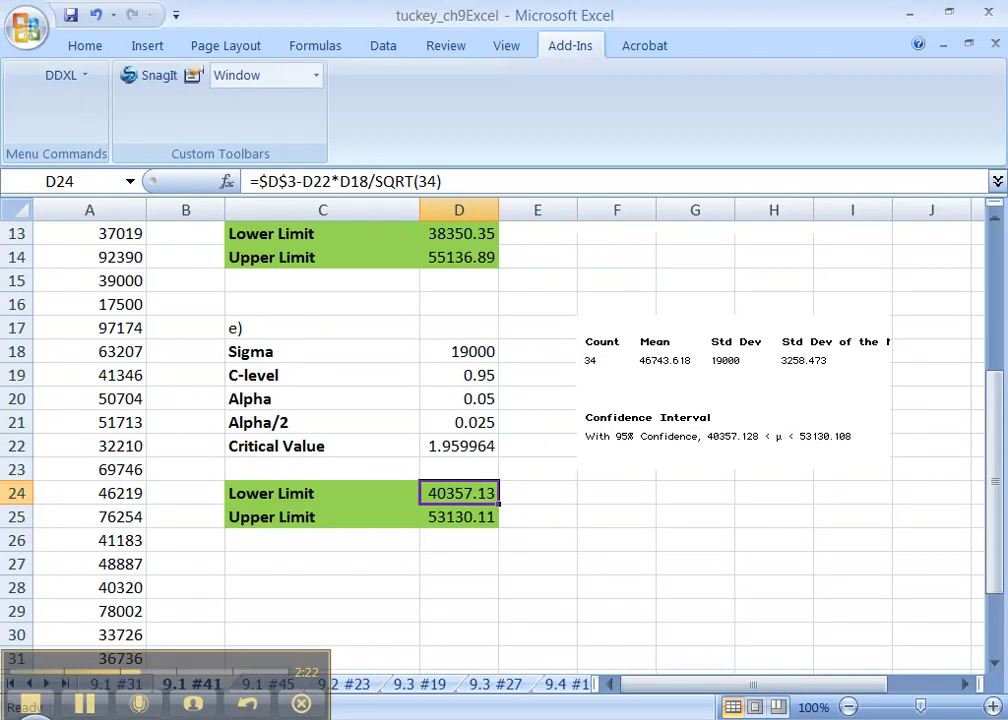
pyautogui.scroll(1, 547, 590)
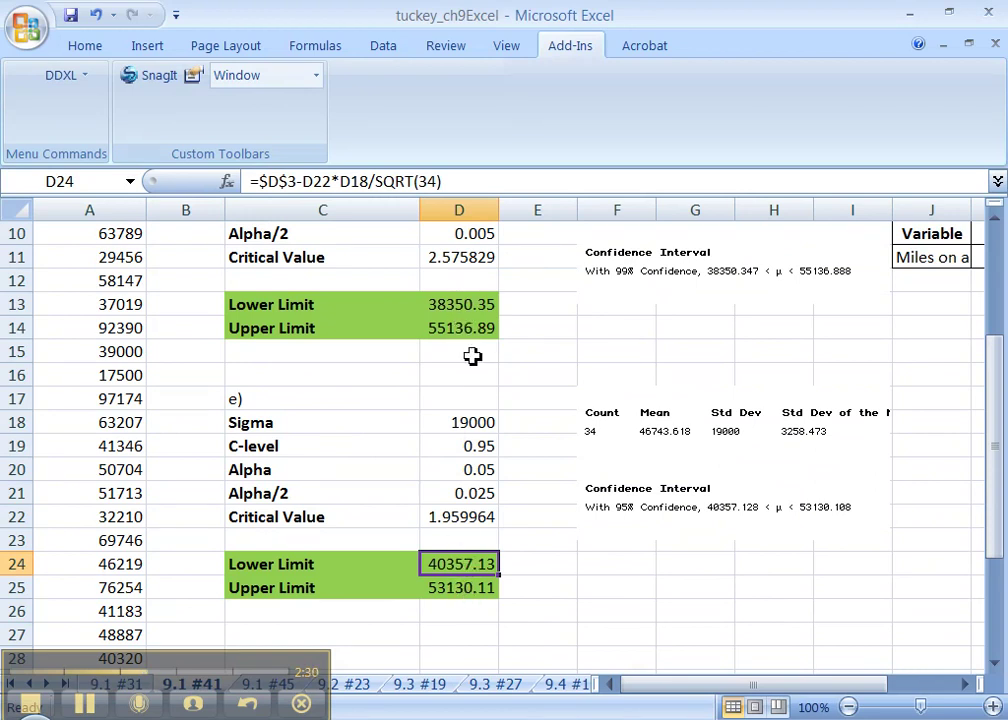
# Select the 99% and 95% lower and upper limits to compare them with DDXL
pyautogui.moveTo(472, 304); pyautogui.dragTo(472, 322)
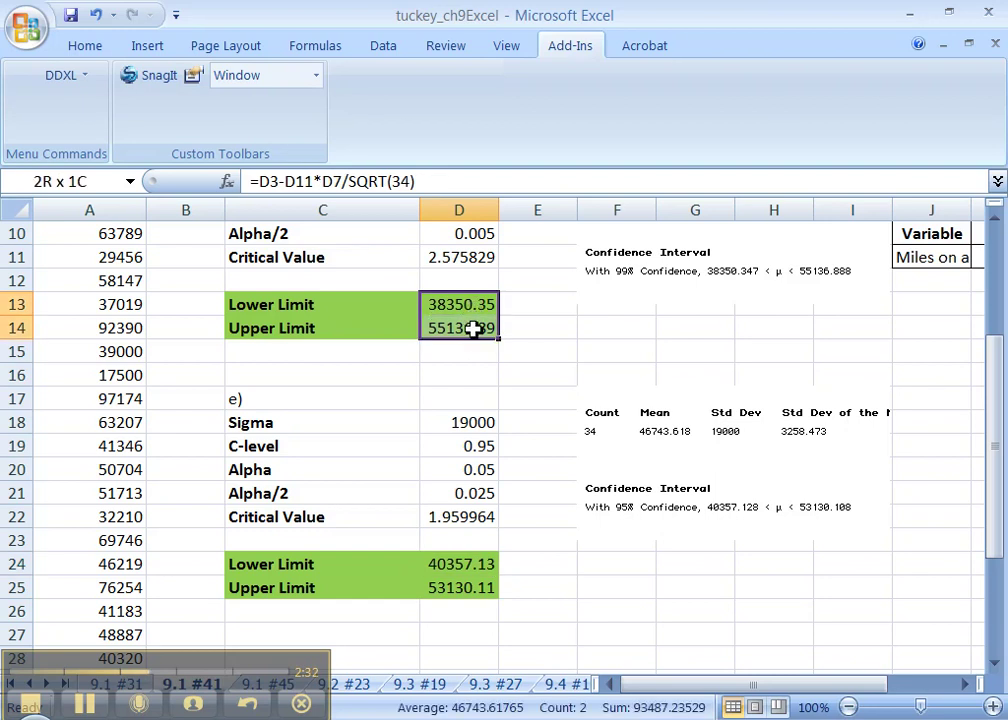
pyautogui.moveTo(461, 566); pyautogui.dragTo(459, 583)
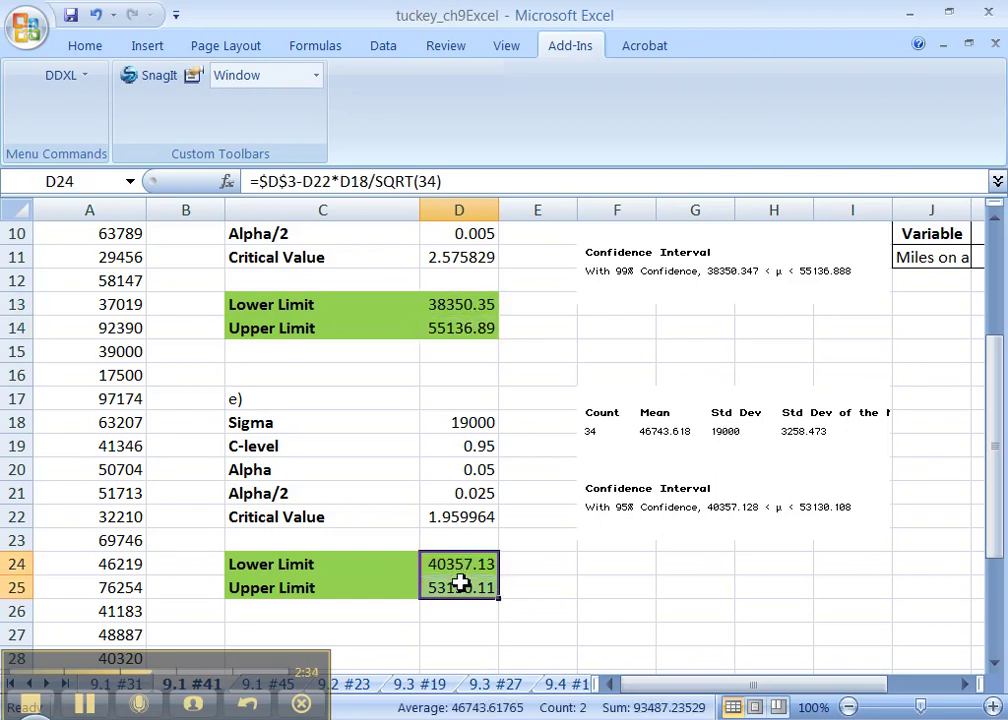
pyautogui.scroll(3, 464, 452)
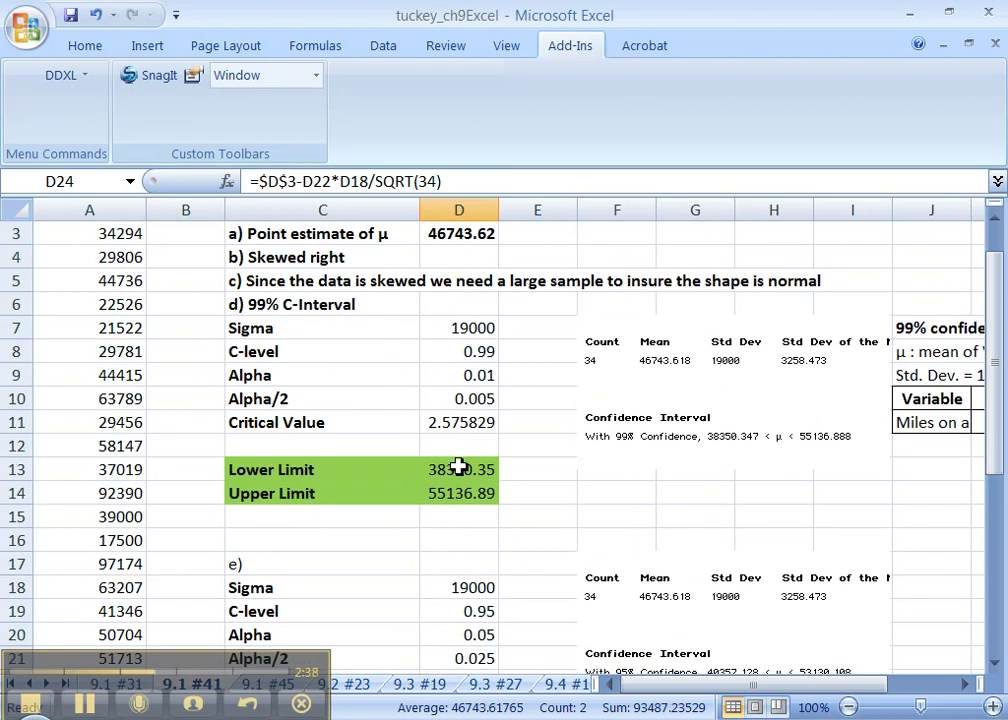
pyautogui.moveTo(457, 469); pyautogui.dragTo(458, 490)
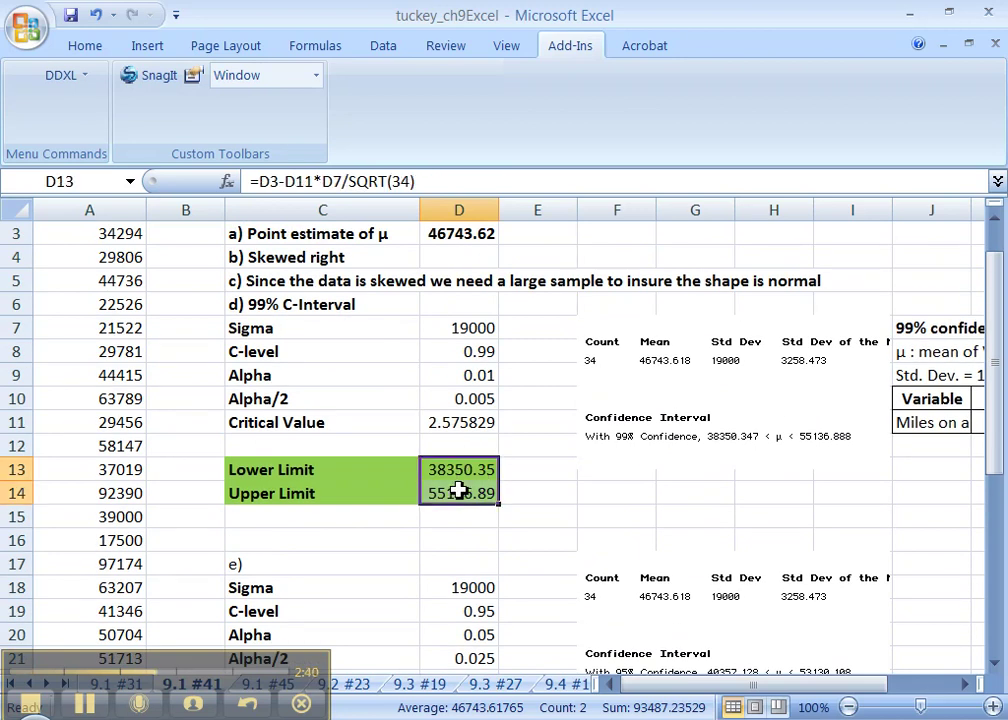
pyautogui.moveTo(378, 472); pyautogui.dragTo(445, 493)
pyautogui.click(325, 303)
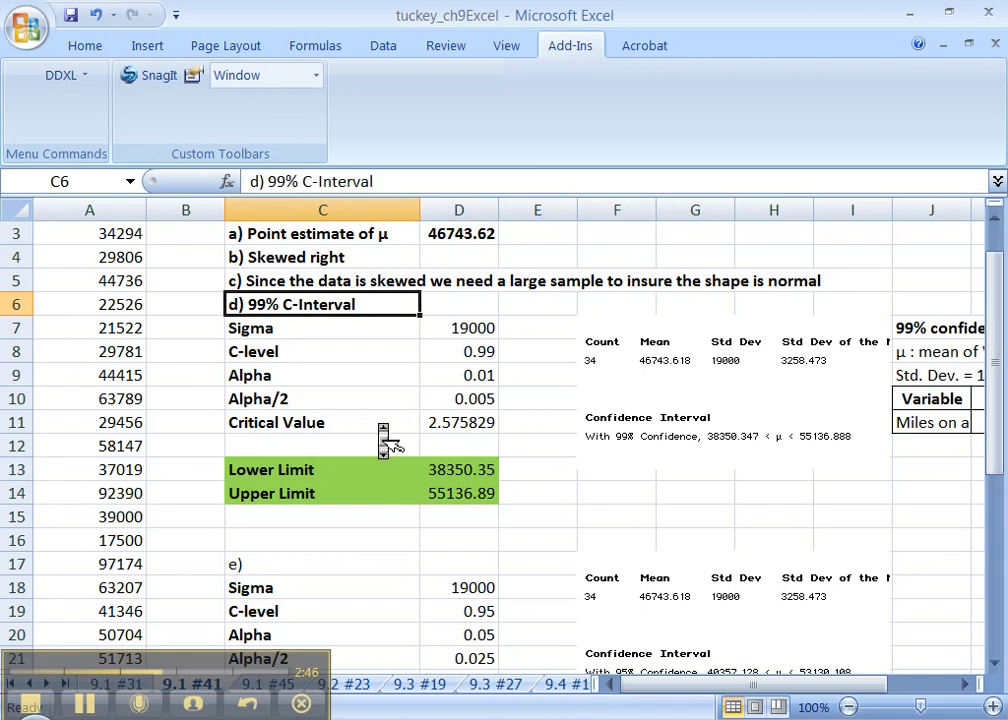
# Inspect the 99% Upper Limit formula, recheck both limit pairs, and switch to the e-book
pyautogui.scroll(1, 380, 425)
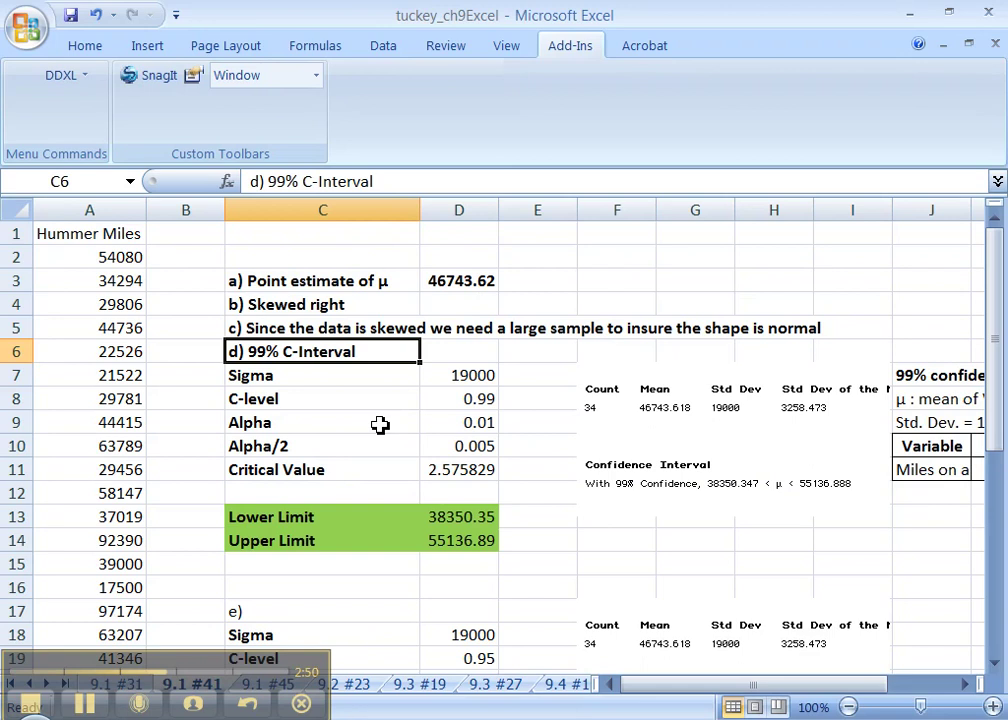
pyautogui.scroll(-2, 382, 425)
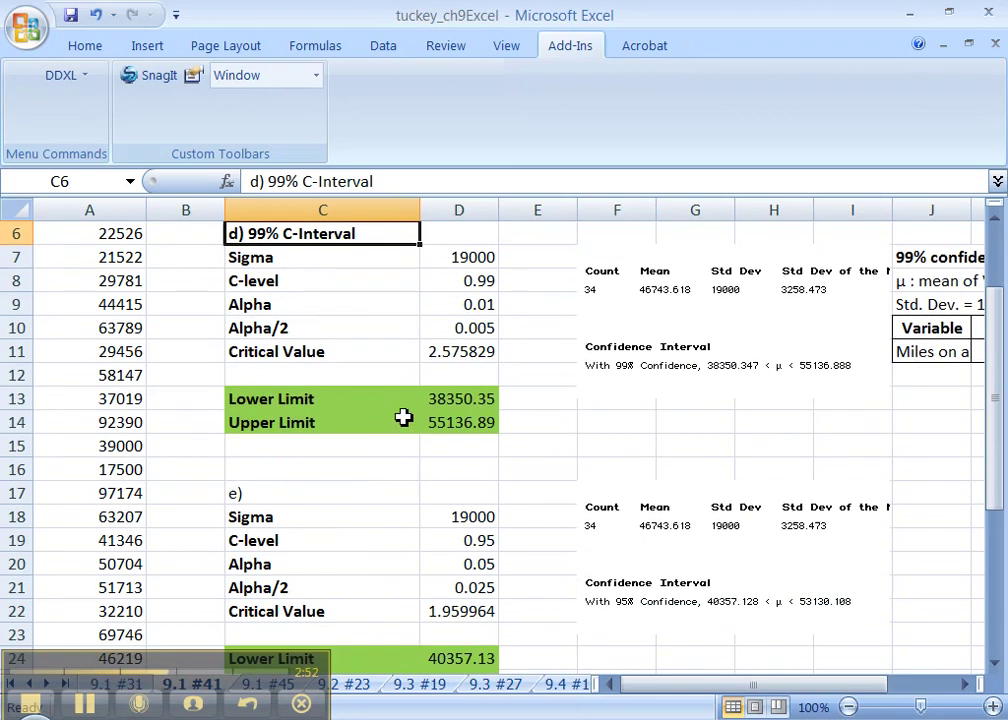
pyautogui.moveTo(452, 421); pyautogui.dragTo(407, 403)
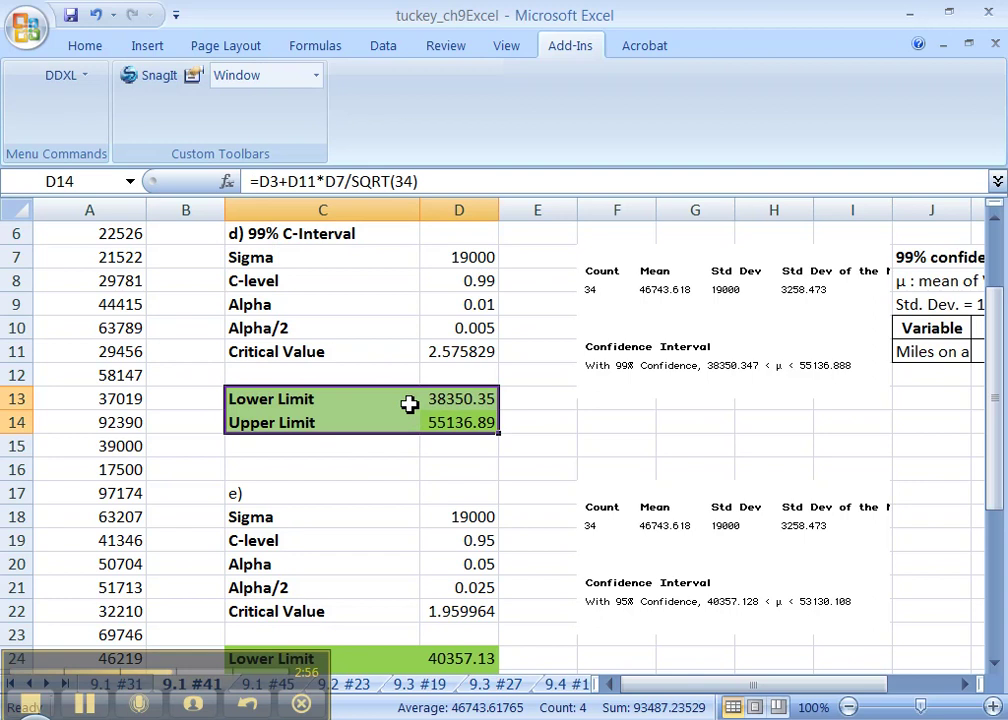
pyautogui.doubleClick(467, 423)
pyautogui.press('Return')
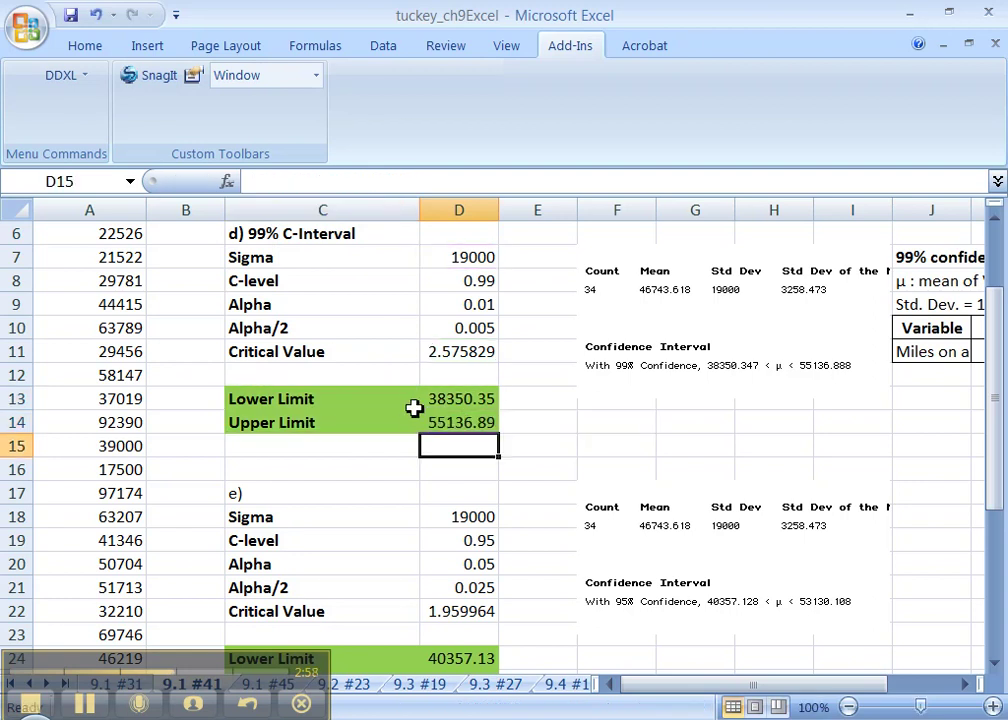
pyautogui.moveTo(403, 403); pyautogui.dragTo(441, 427)
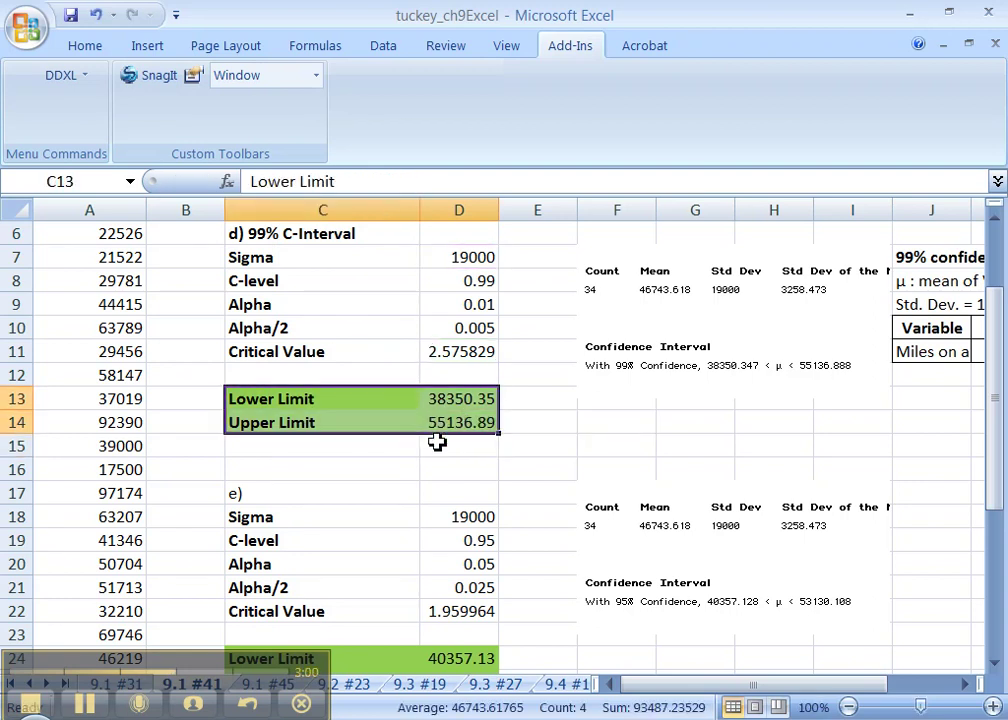
pyautogui.scroll(2, 437, 441)
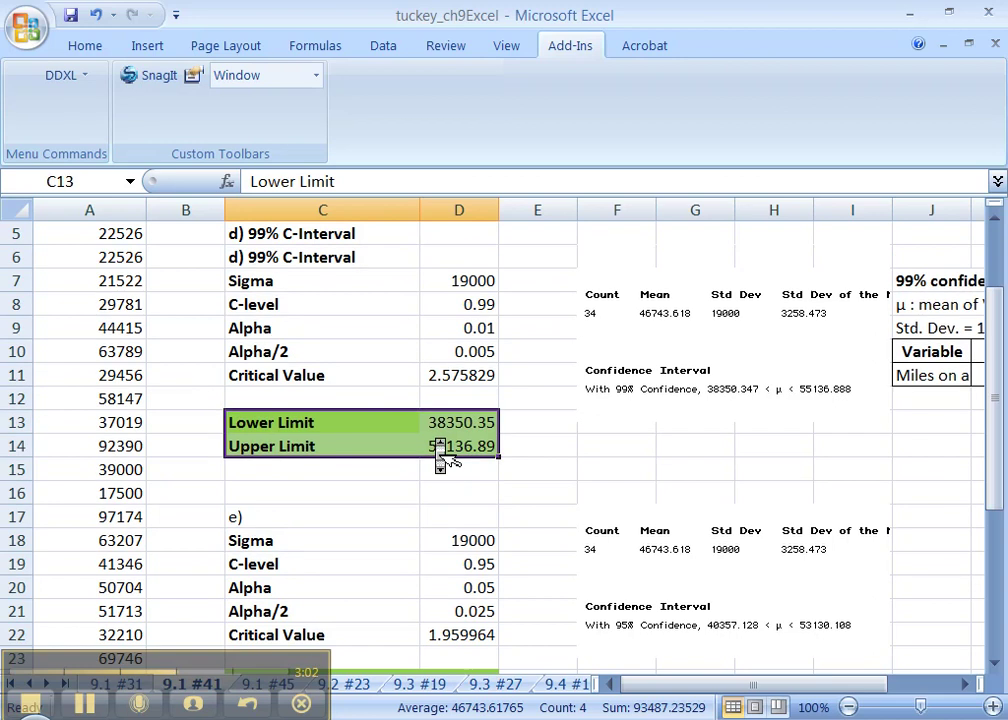
pyautogui.scroll(-5, 437, 441)
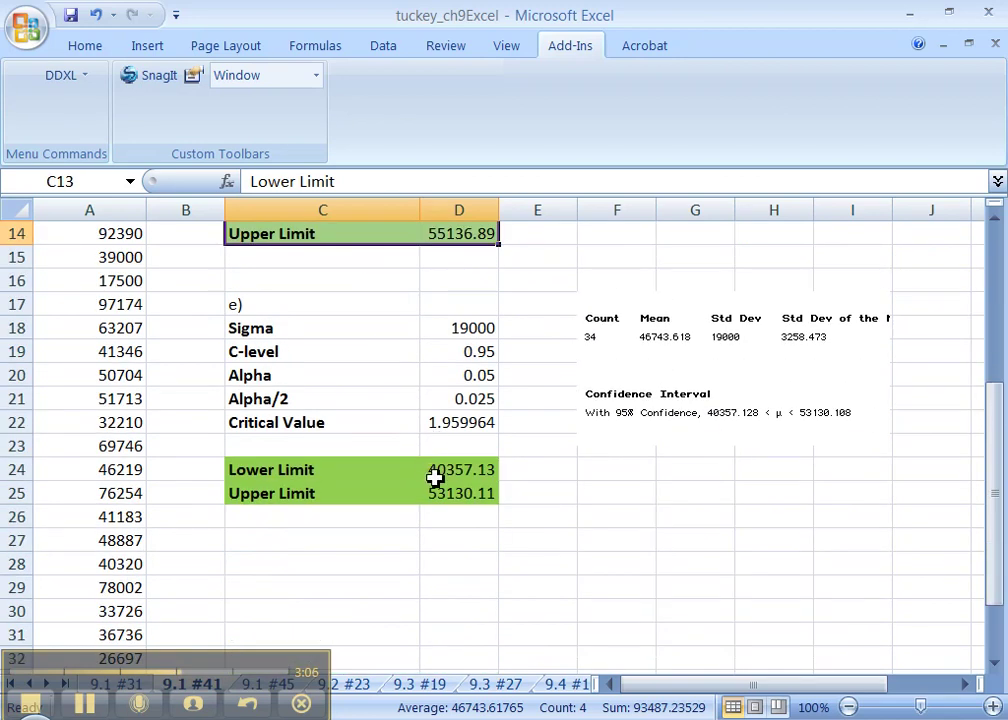
pyautogui.moveTo(435, 484); pyautogui.dragTo(397, 481)
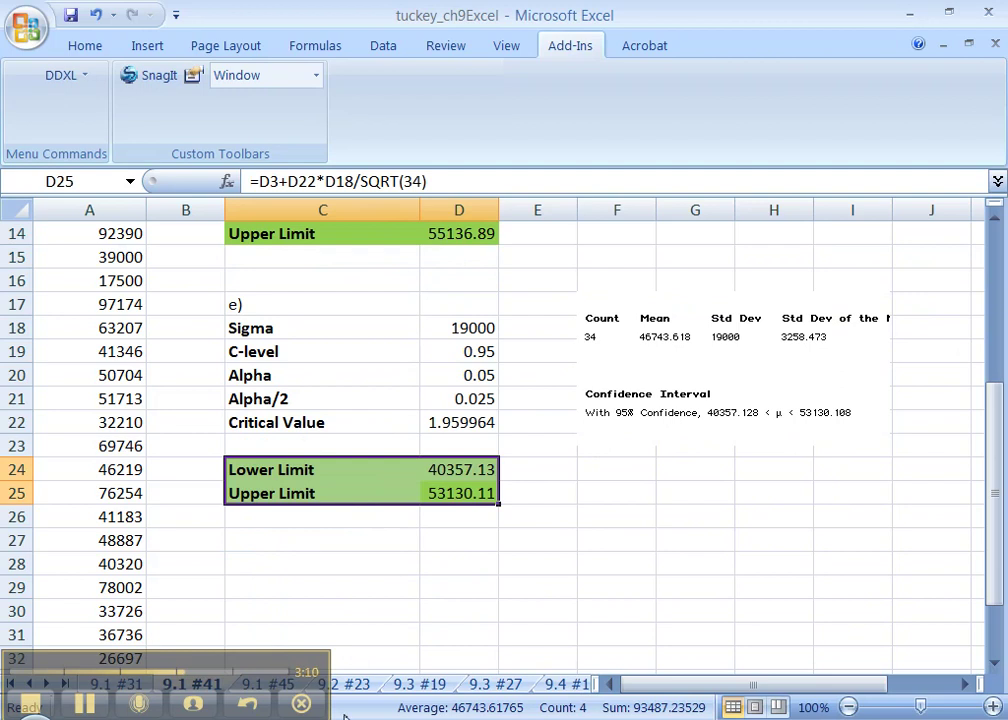
pyautogui.hotkey('alt', 'Tab')
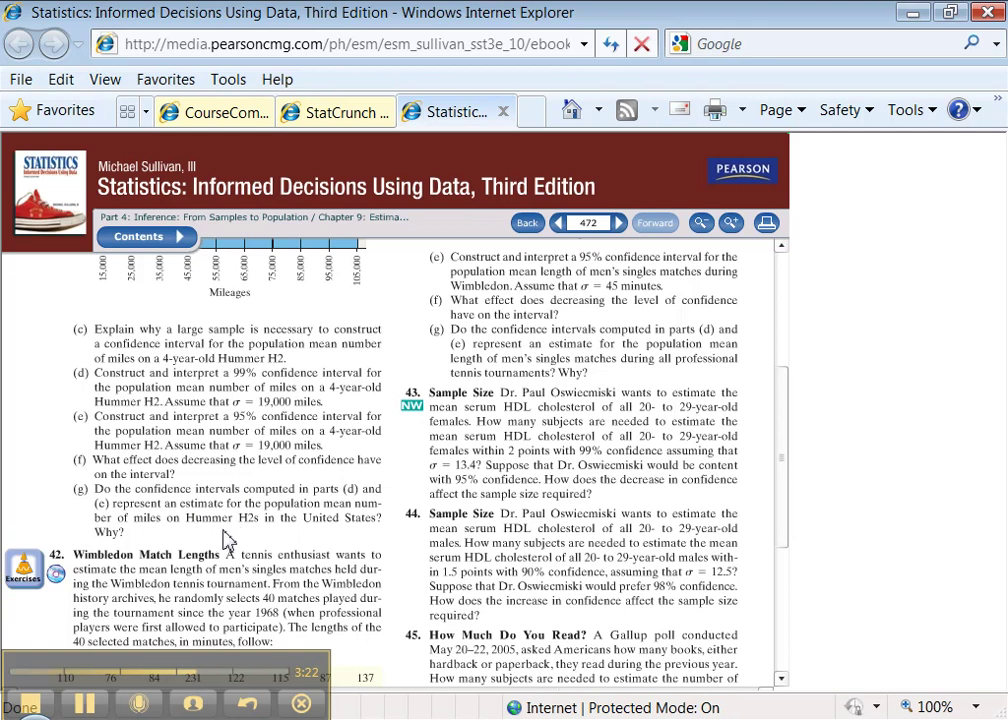
# Go back to page 471 and show problem 41, Miles on a Hummer, with its 34 mileage values
pyautogui.scroll(1, 218, 535)
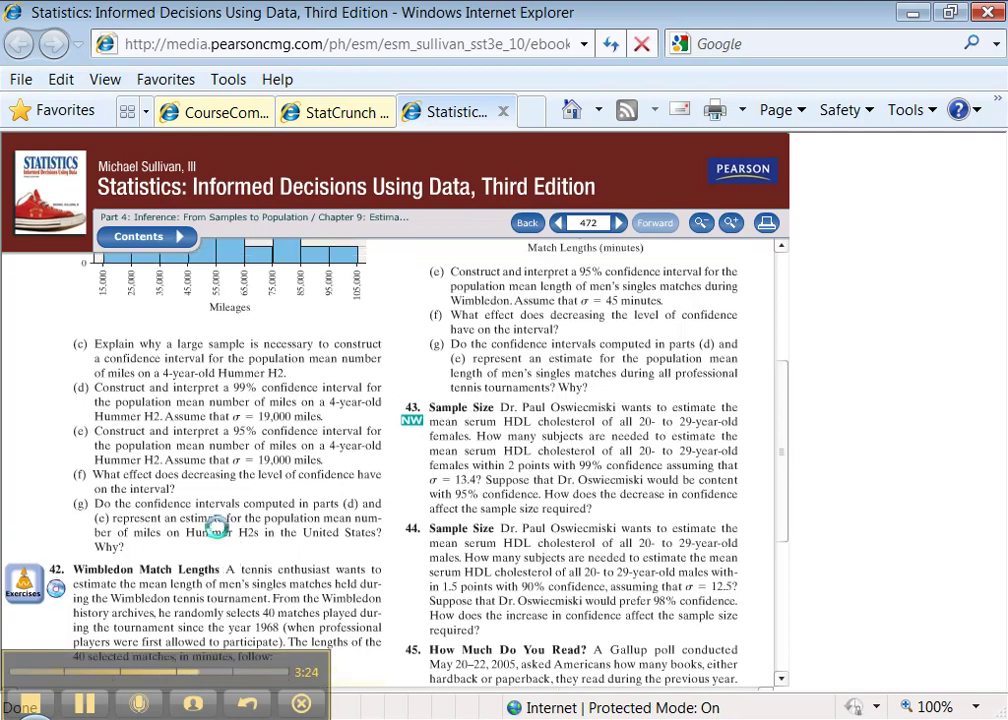
pyautogui.scroll(1, 218, 535)
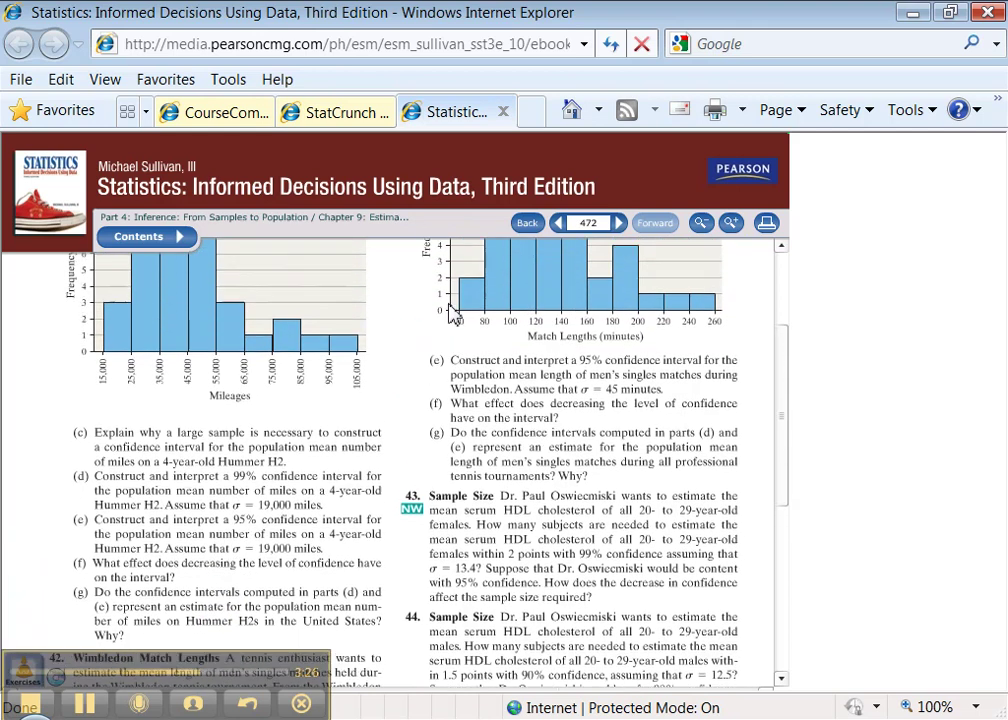
pyautogui.click(568, 231)
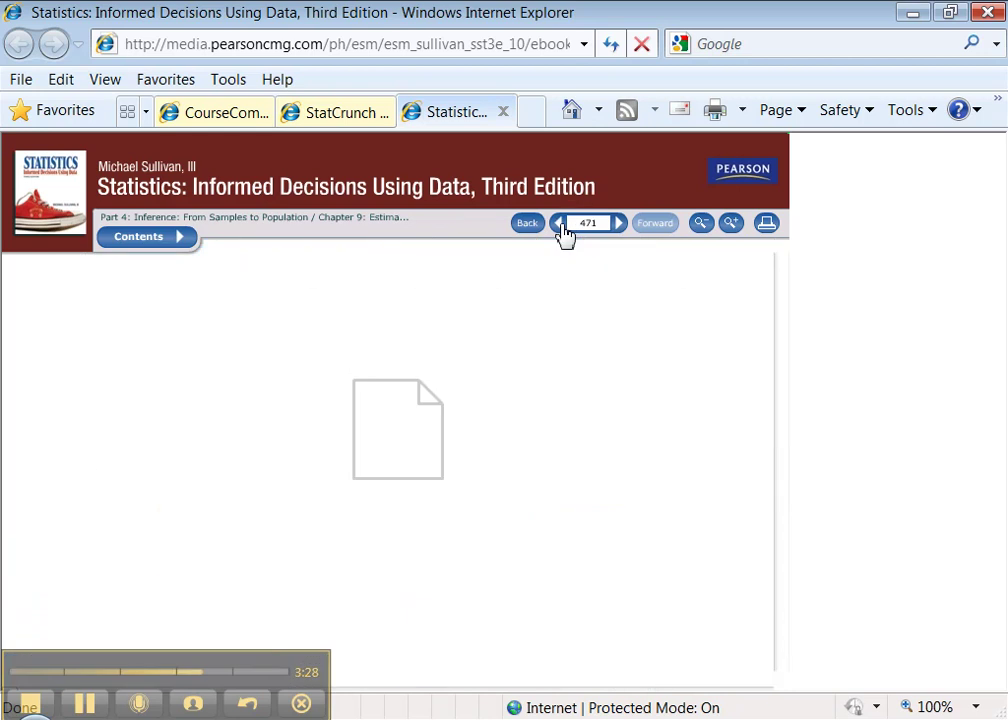
pyautogui.scroll(-5, 541, 510)
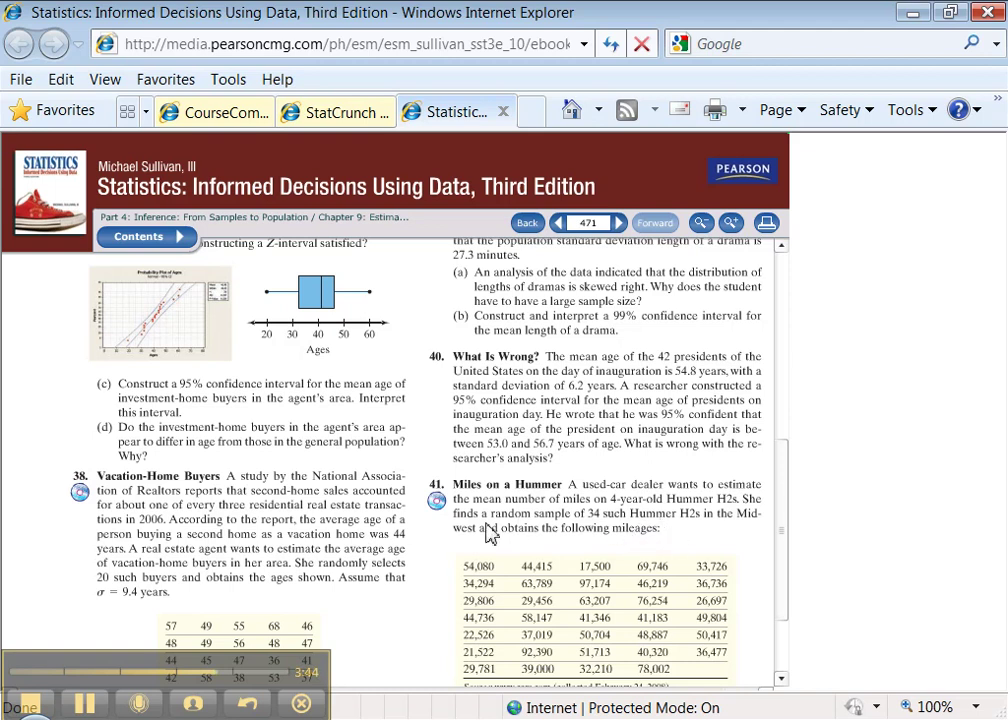
# Return to page 472 and bring Hummer H2 parts (c)–(g), including the 99% and 95% questions, into view
pyautogui.click(619, 222)
pyautogui.middleClick(445, 497)
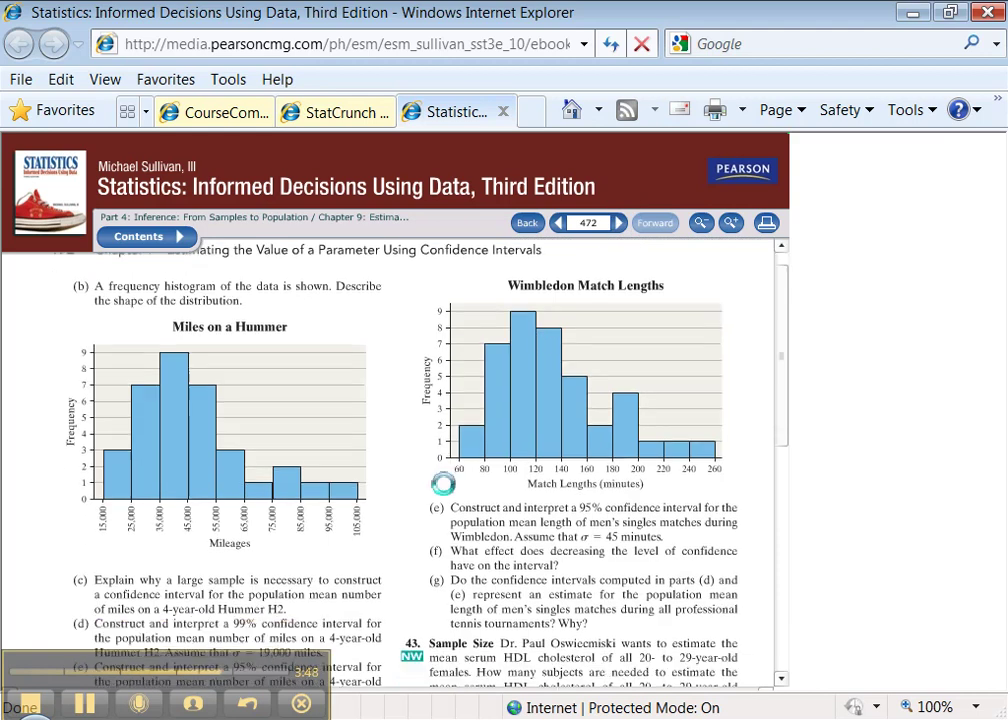
pyautogui.click(416, 490)
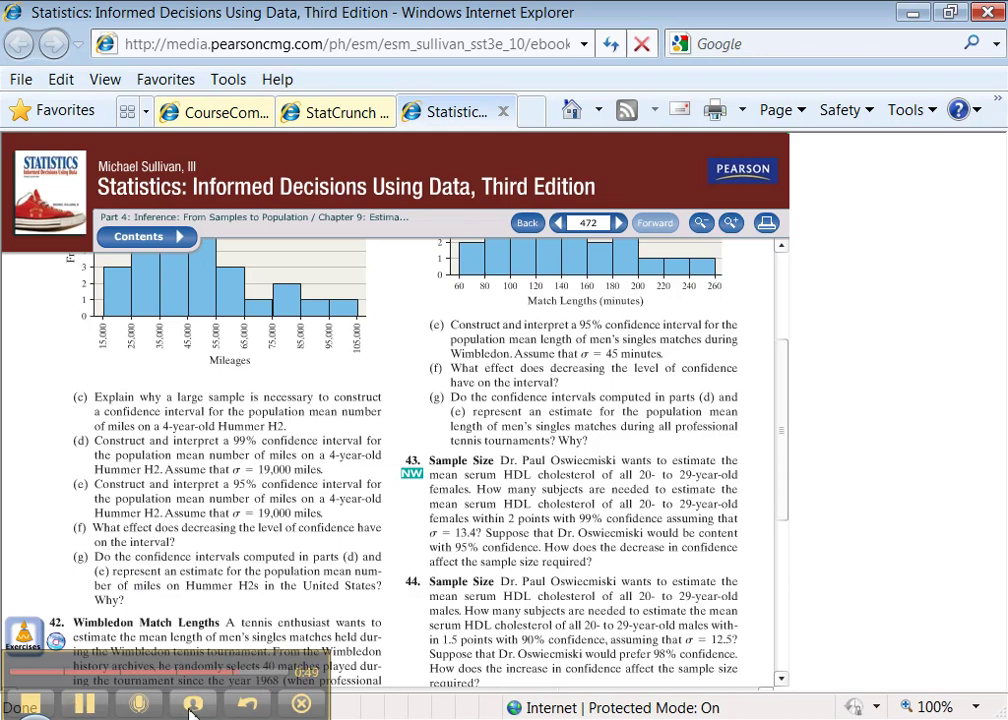
pyautogui.scroll(-1, 163, 560)
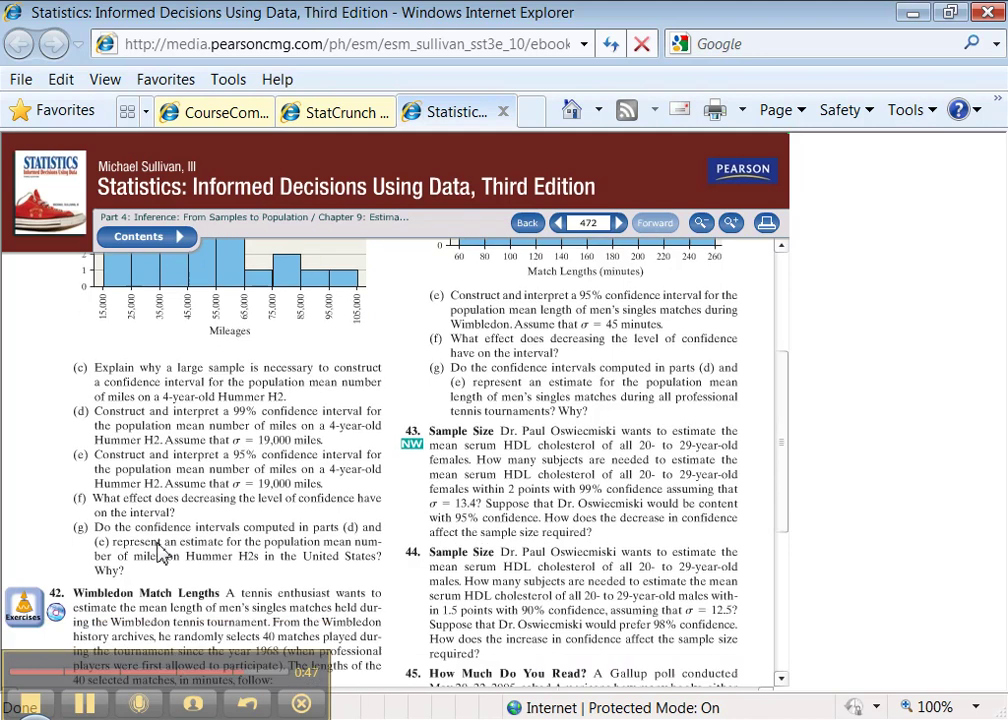